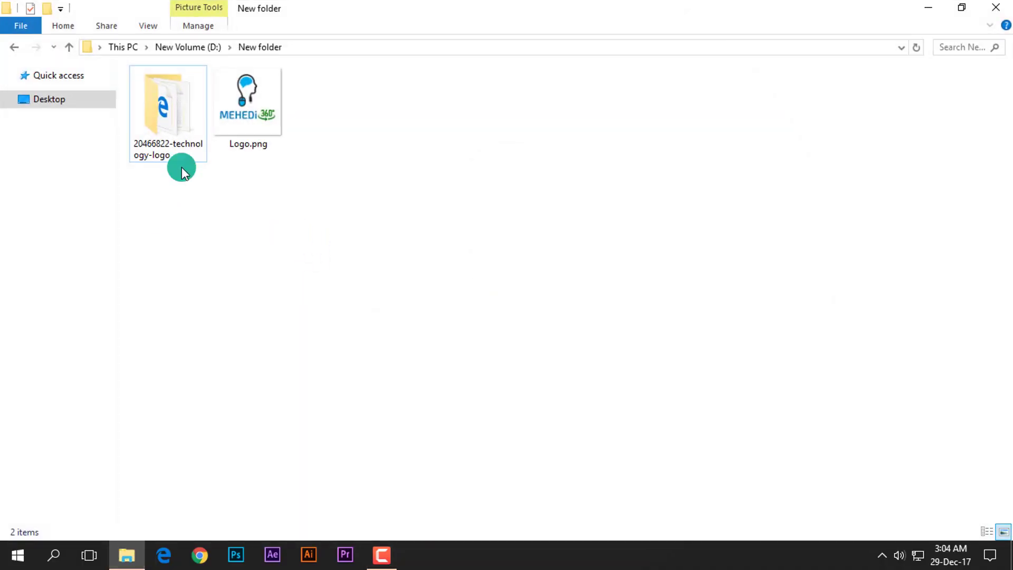
# Open 20466822-technology-logo, then Technology Logo, and select Technology Logo(CC above).aep.
pyautogui.click(179, 158)
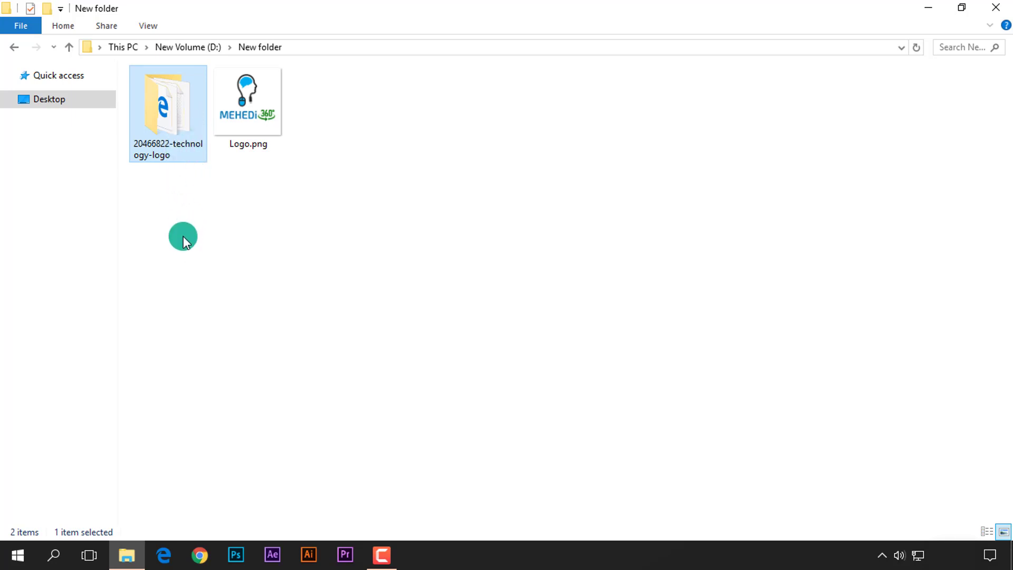
pyautogui.doubleClick(177, 140)
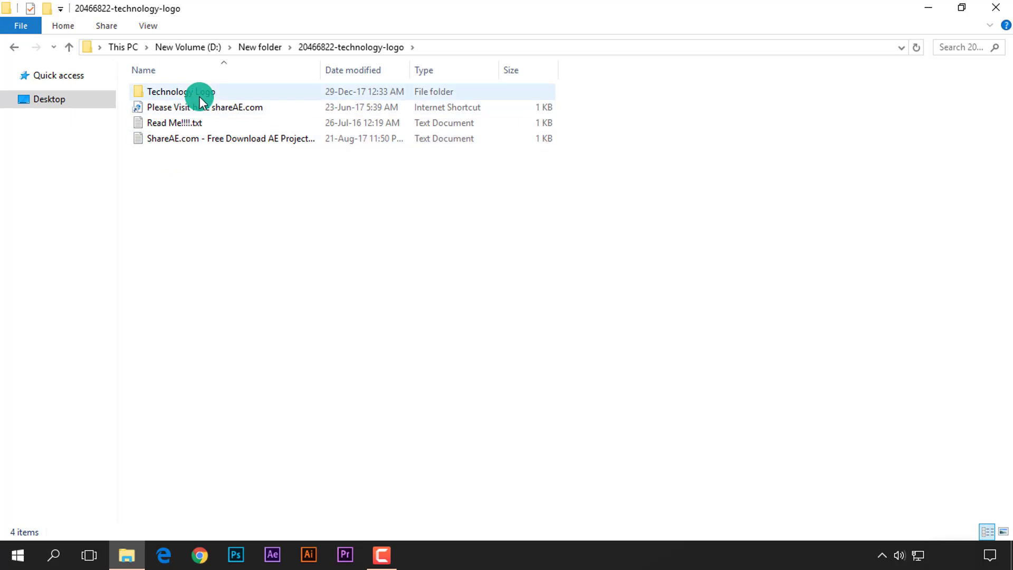
pyautogui.doubleClick(208, 95)
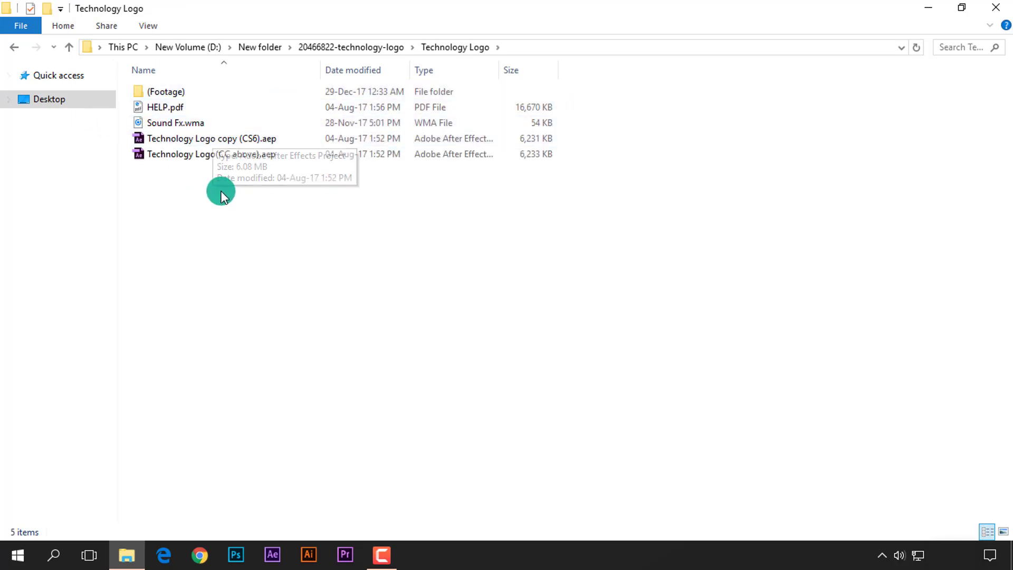
pyautogui.click(232, 139)
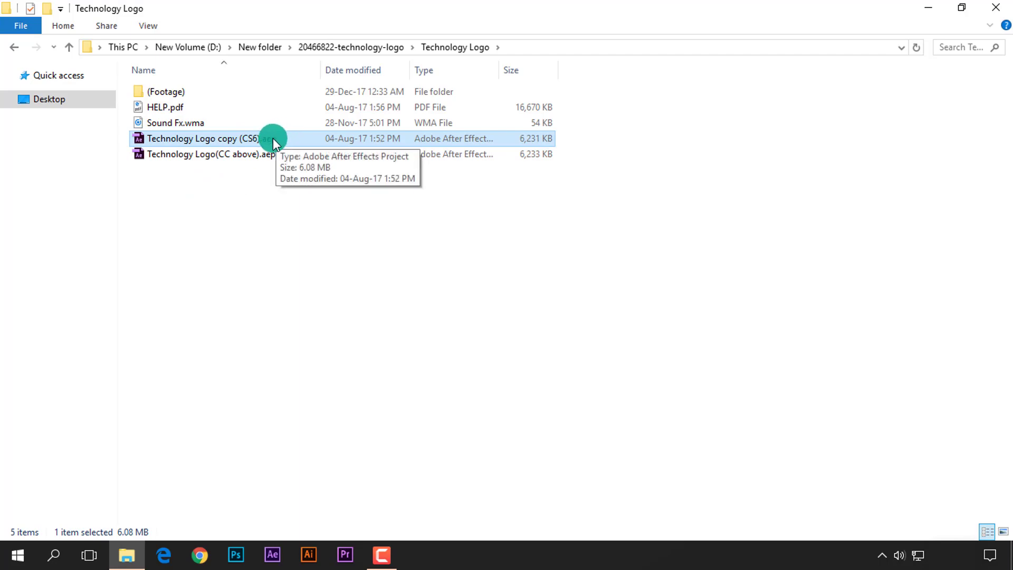
pyautogui.click(234, 155)
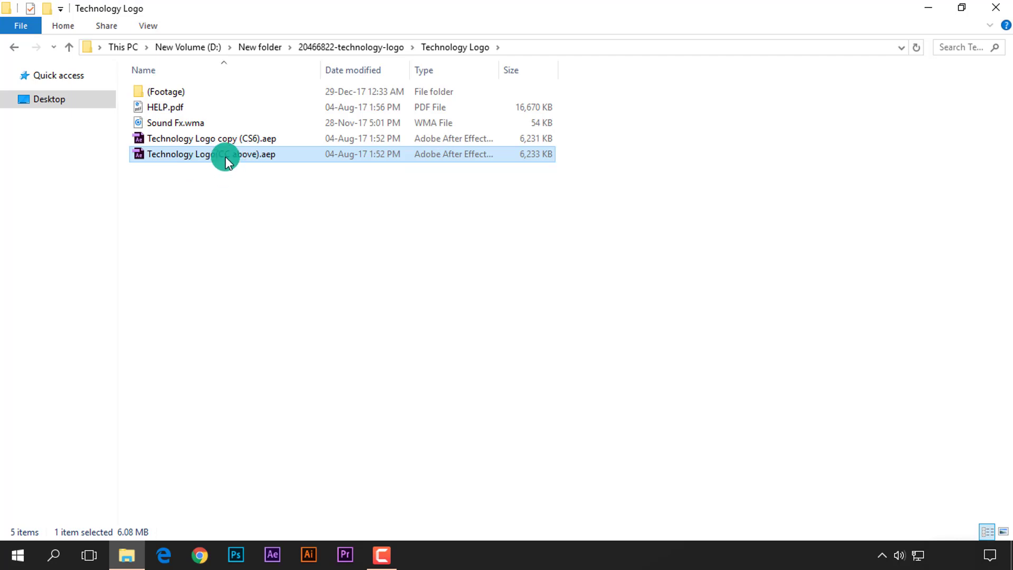
# Open Technology Logo(CC above).aep, accept the version conversion and missing-font warning, and start an import.
pyautogui.doubleClick(228, 160)
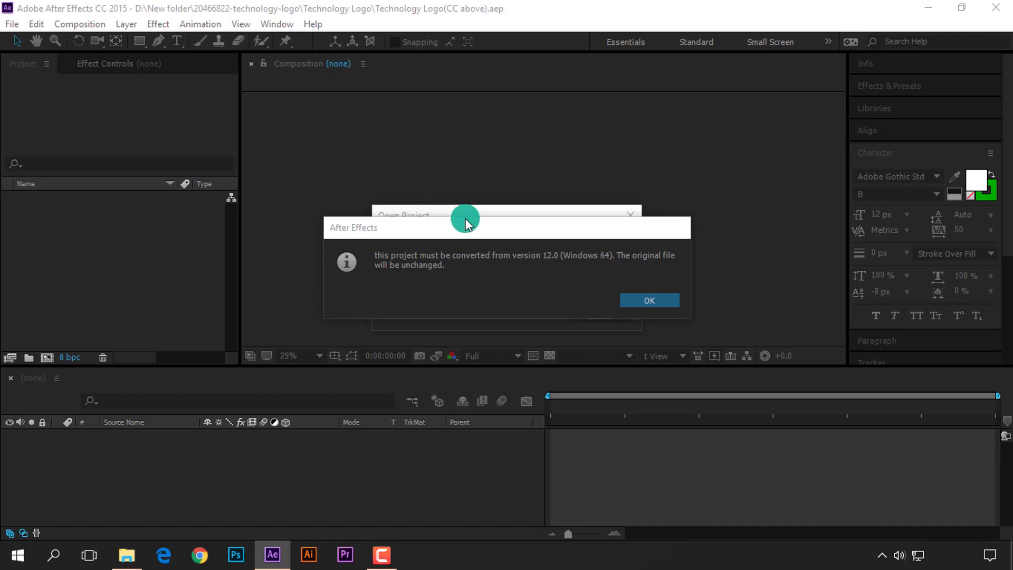
pyautogui.click(648, 301)
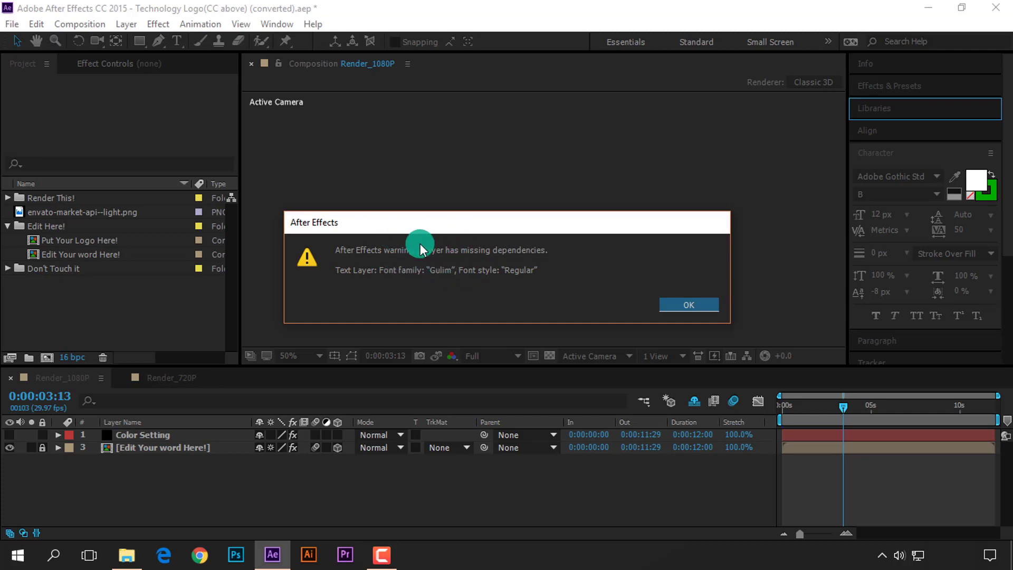
pyautogui.click(680, 307)
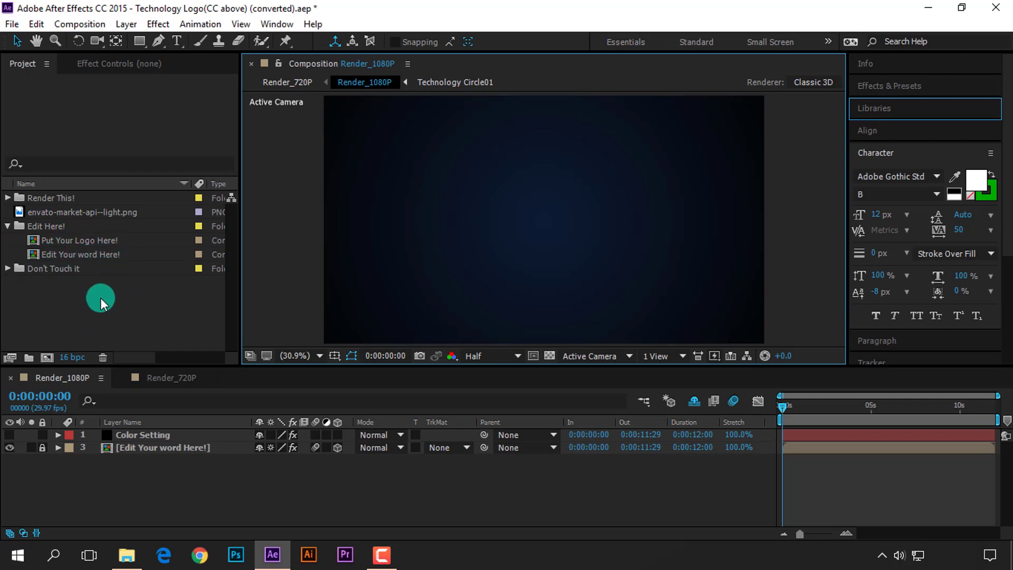
pyautogui.doubleClick(46, 299)
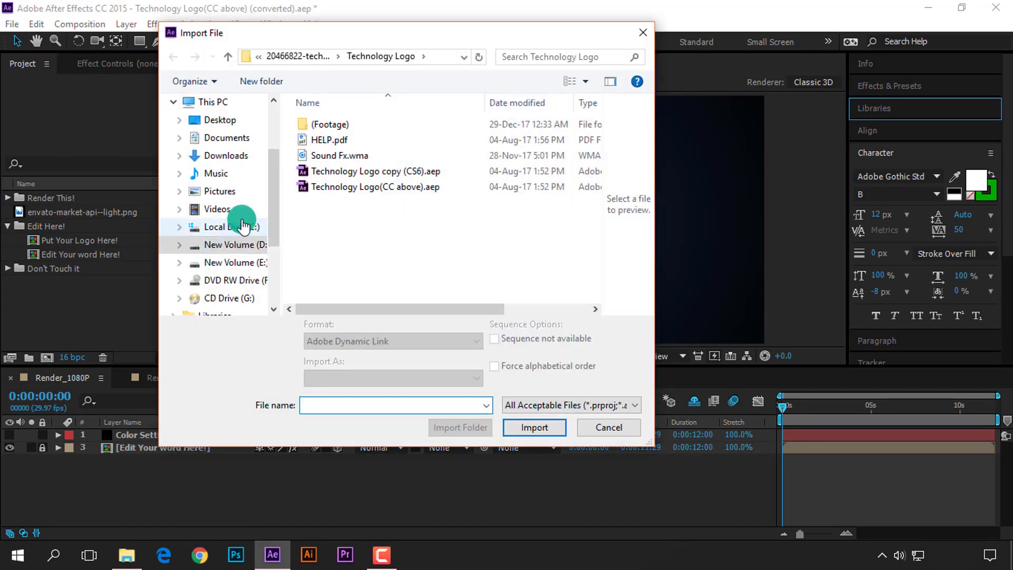
# Import Logo.png from New folder into the project.
pyautogui.click(301, 57)
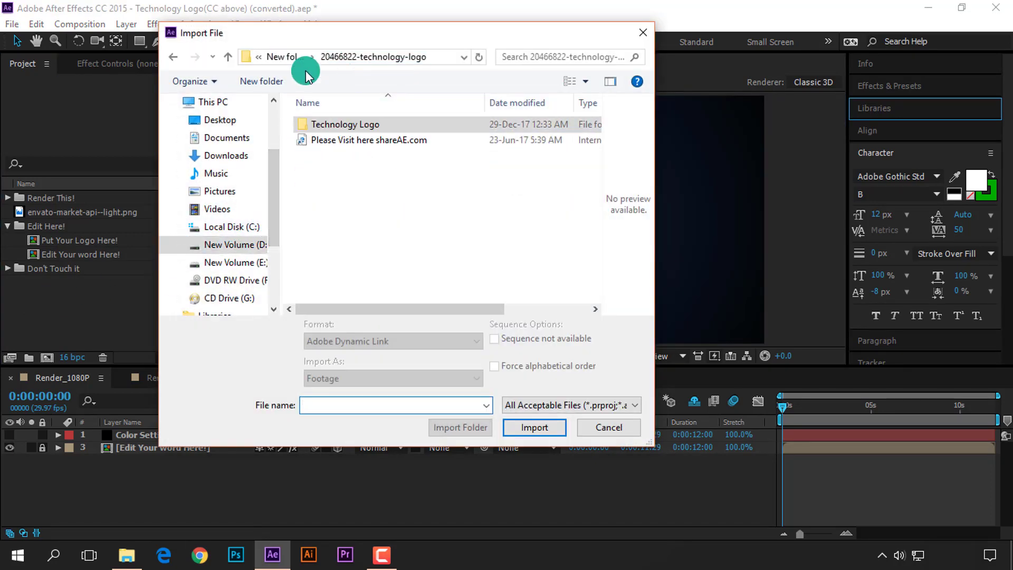
pyautogui.click(173, 57)
pyautogui.click(172, 57)
pyautogui.click(434, 143)
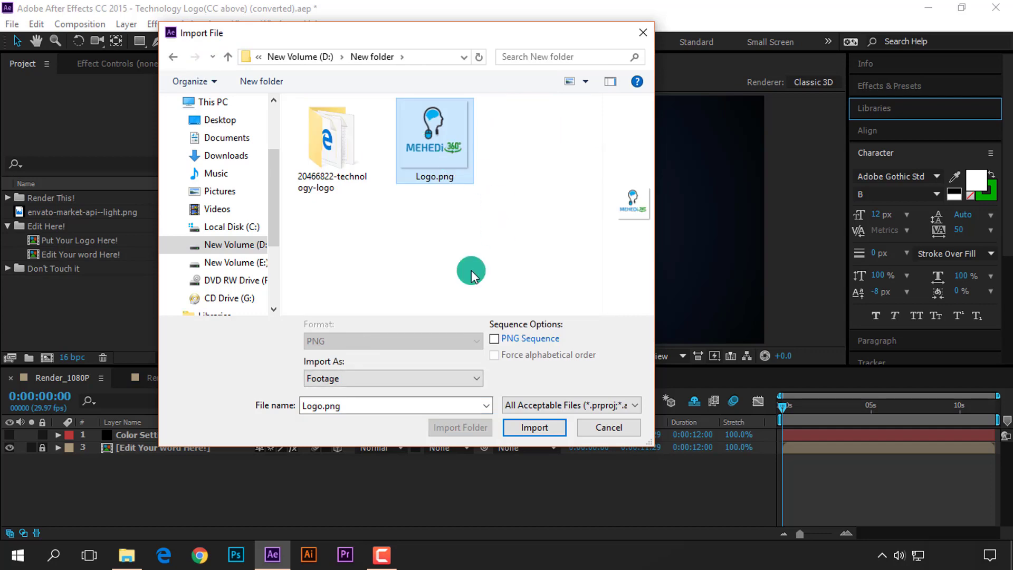
pyautogui.click(534, 427)
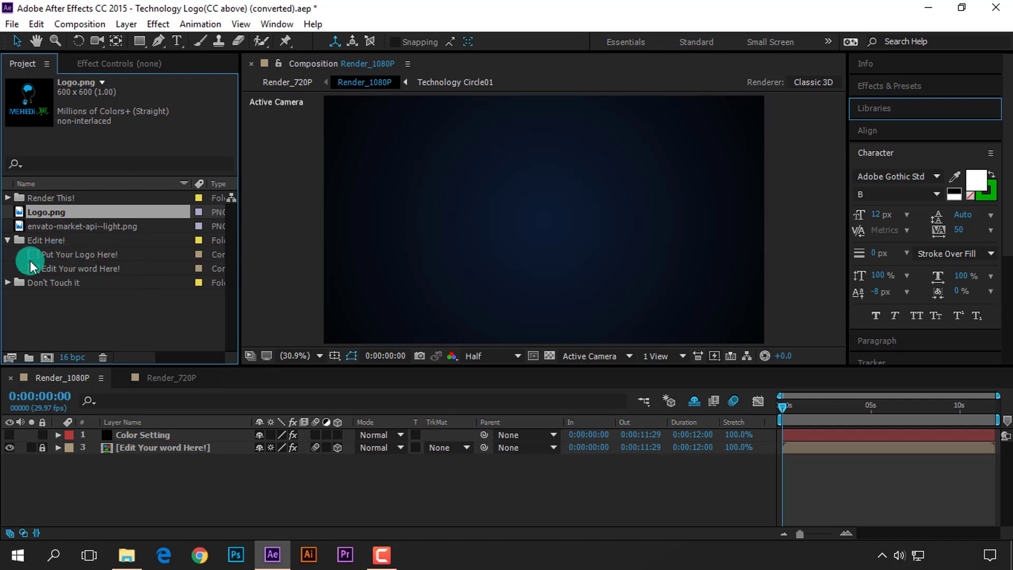
# Open the Put Your Logo Here! composition and select the envato logo layer.
pyautogui.doubleClick(84, 258)
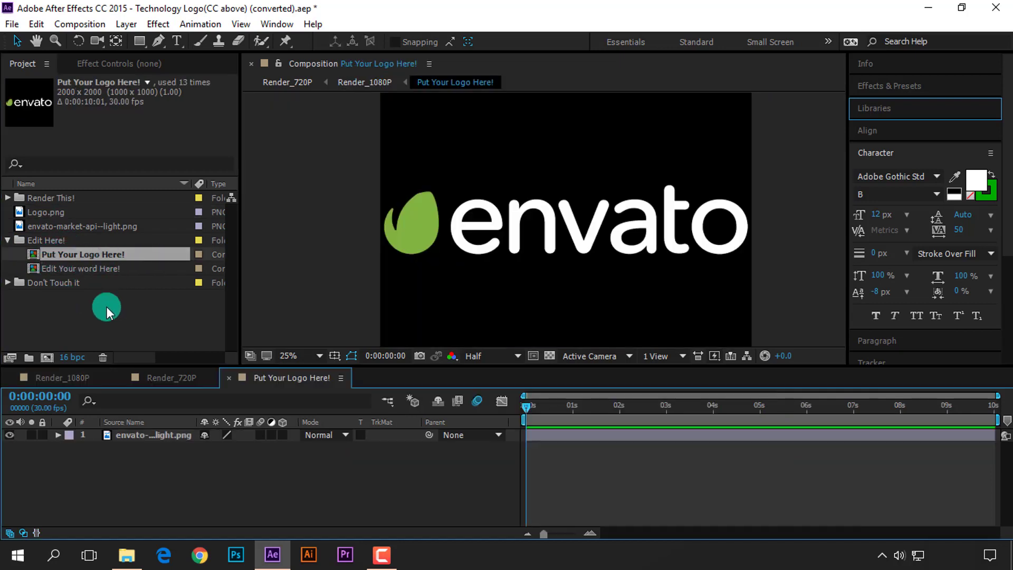
pyautogui.click(552, 245)
pyautogui.click(552, 245)
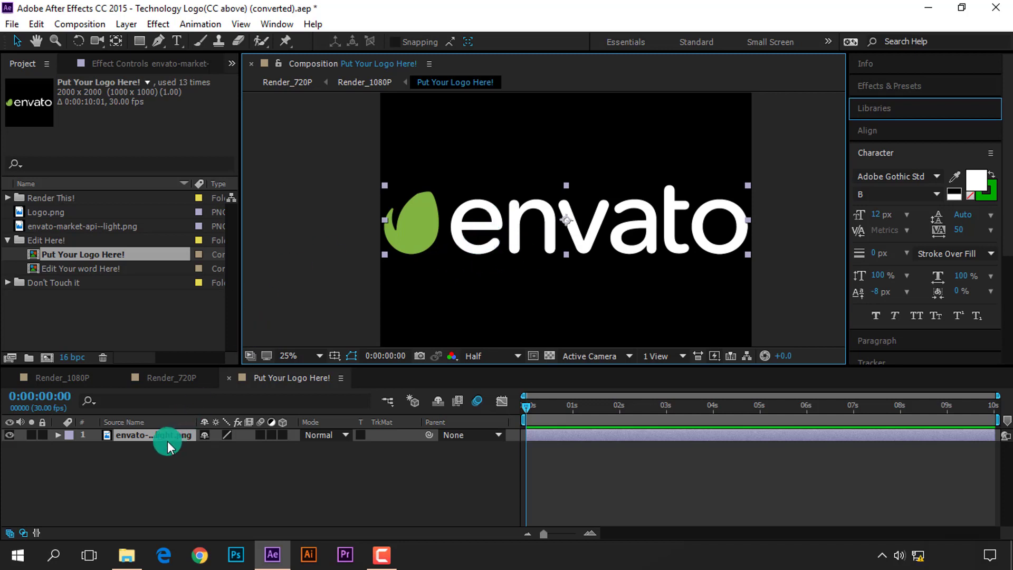
# Delete the envato layer, drag Logo.png into the composition, and scale the MEHEDI 360 logo up.
pyautogui.press('Delete')
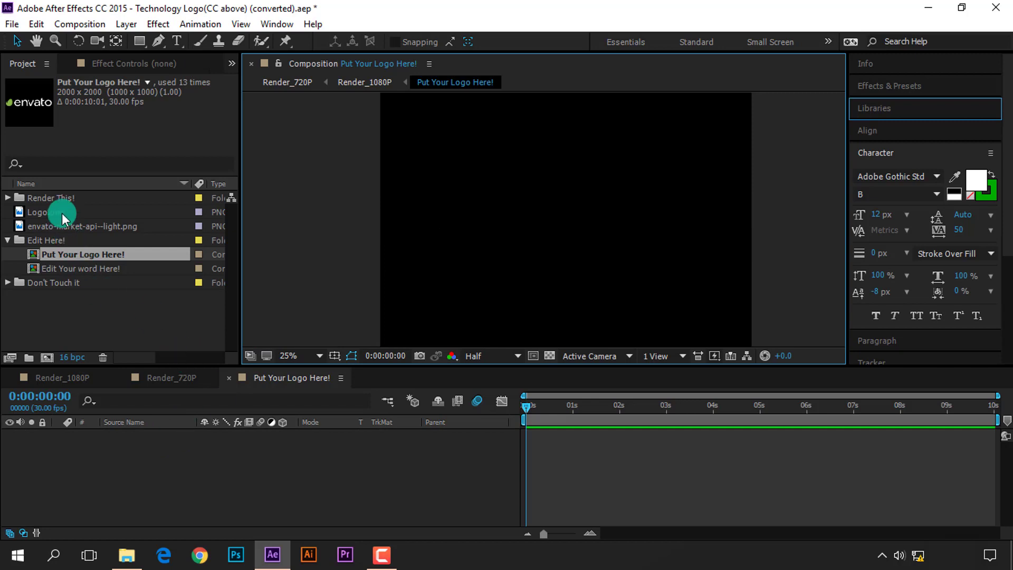
pyautogui.moveTo(61, 213); pyautogui.dragTo(110, 461)
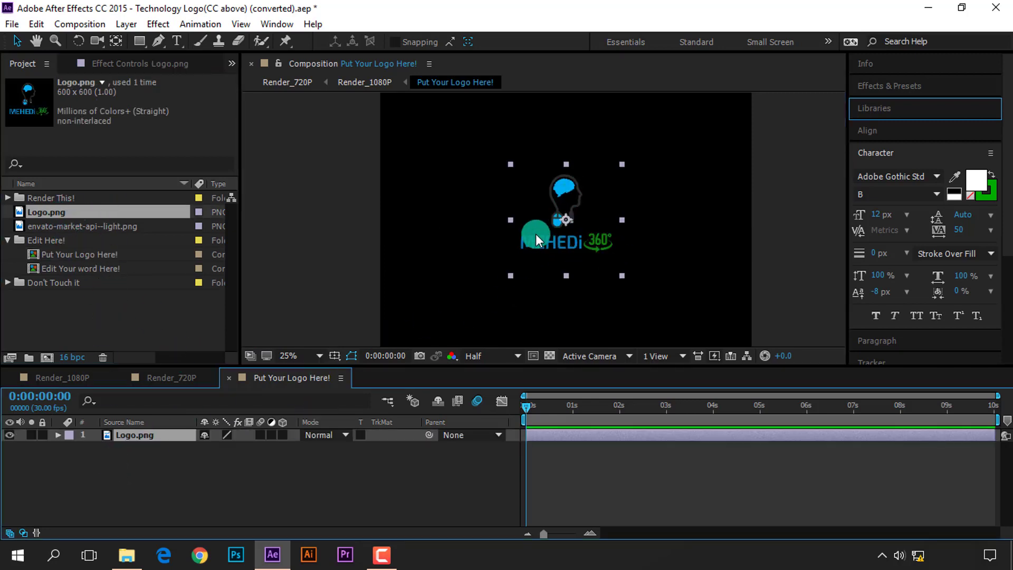
pyautogui.click(622, 276)
pyautogui.moveTo(623, 276)
pyautogui.mouseDown()
pyautogui.moveTo(693, 365)
pyautogui.moveTo(688, 343)
pyautogui.mouseUp()
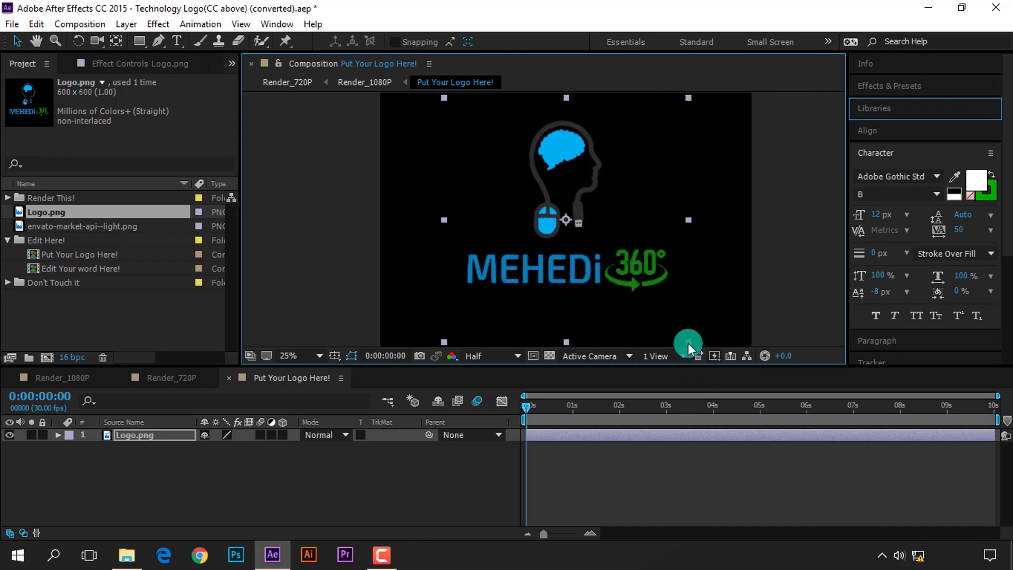
pyautogui.moveTo(688, 343); pyautogui.dragTo(686, 342)
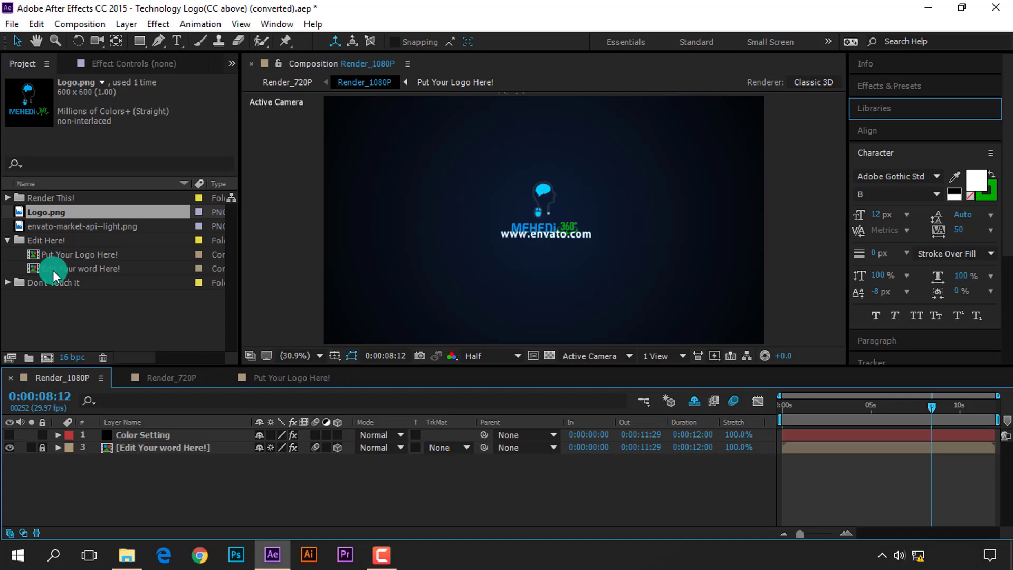
pyautogui.doubleClick(166, 268)
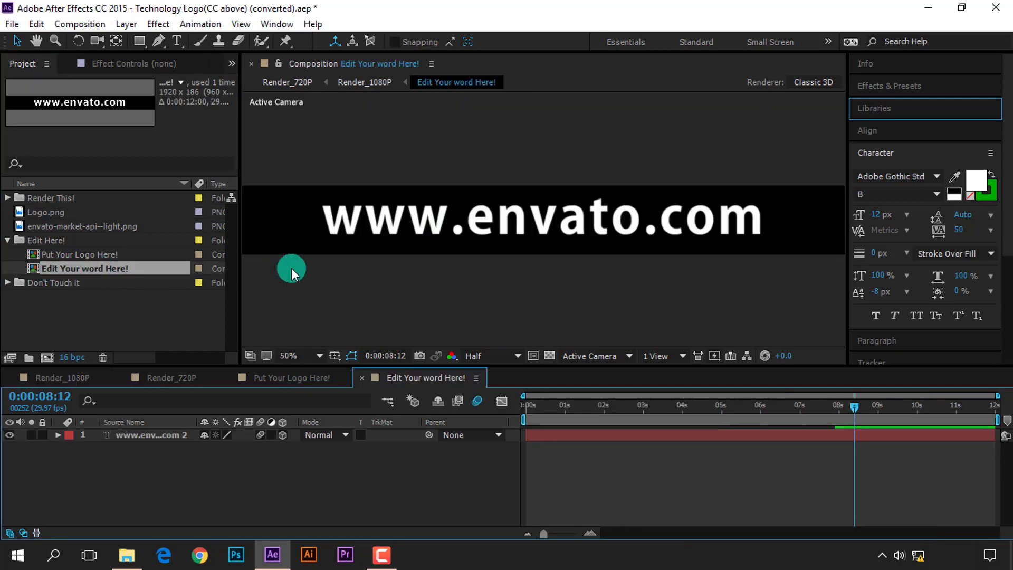
pyautogui.scroll(-1, 533, 230)
pyautogui.doubleClick(537, 228)
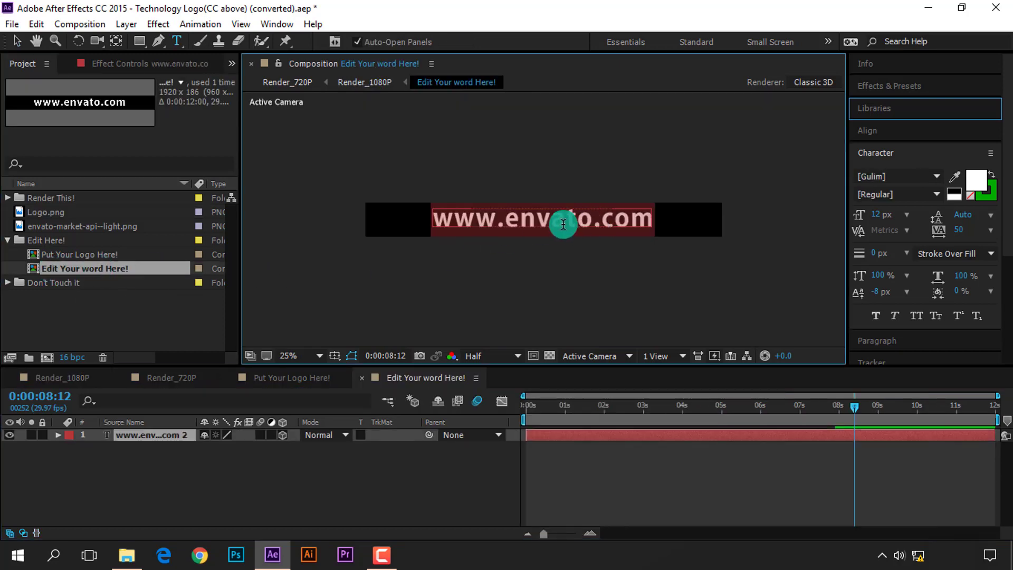
pyautogui.press('BackSpace')
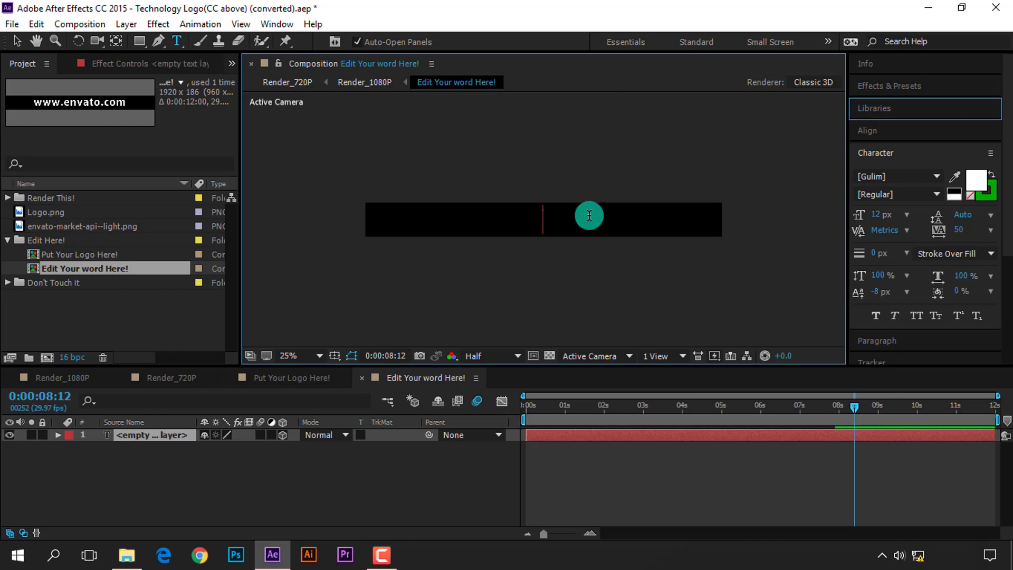
pyautogui.write('The ')
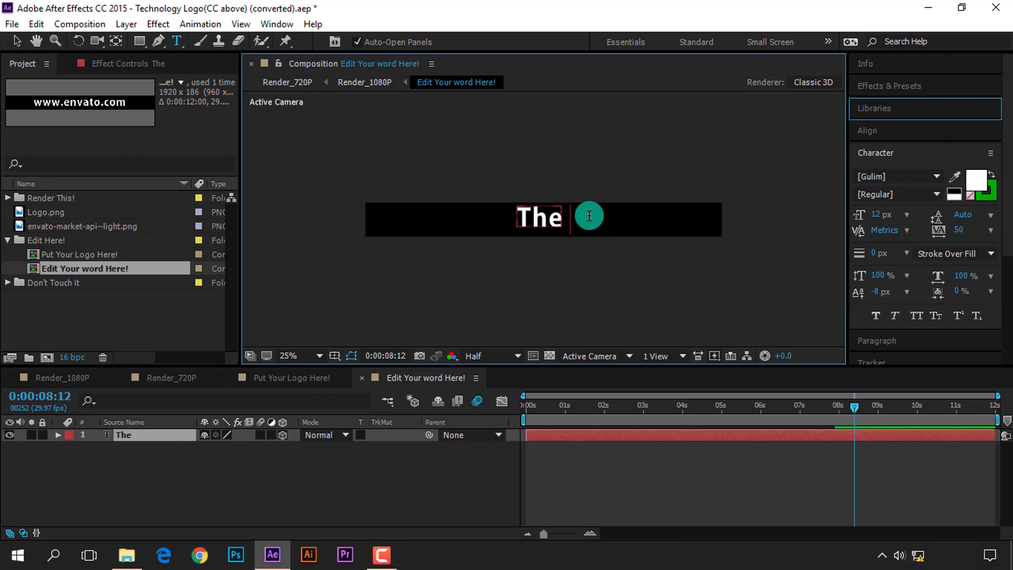
pyautogui.write('Tech')
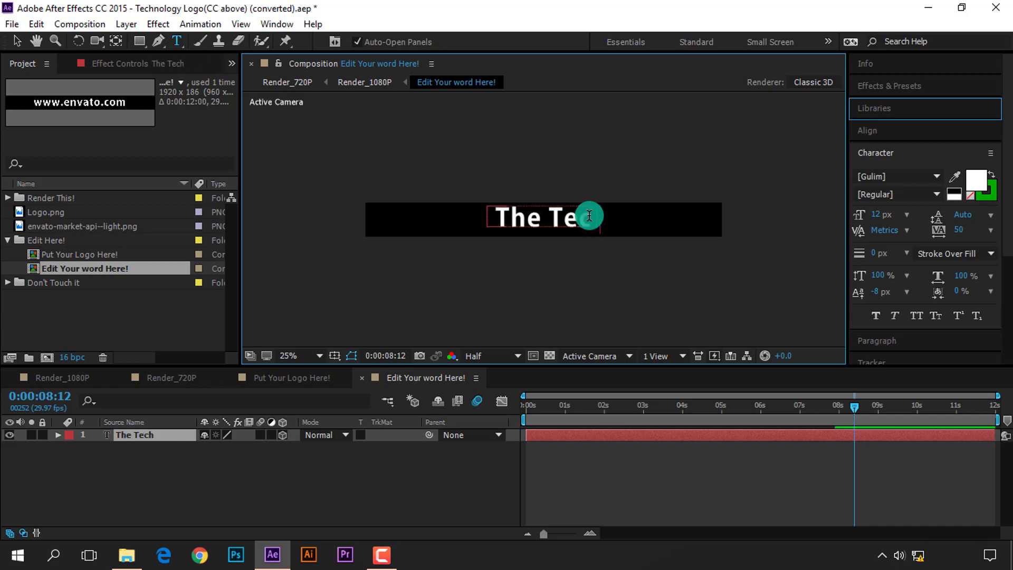
pyautogui.write(' Doct')
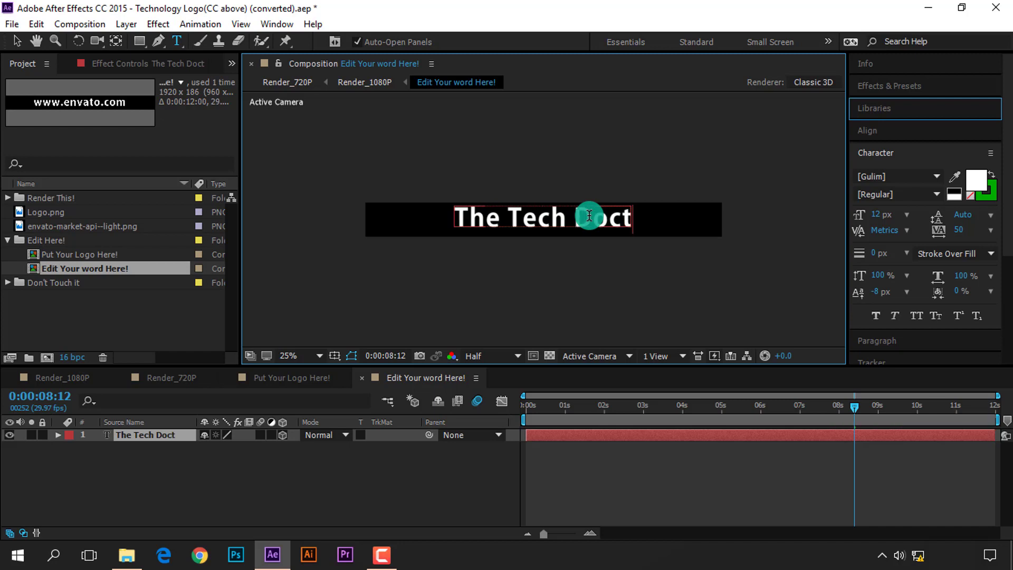
pyautogui.write('or')
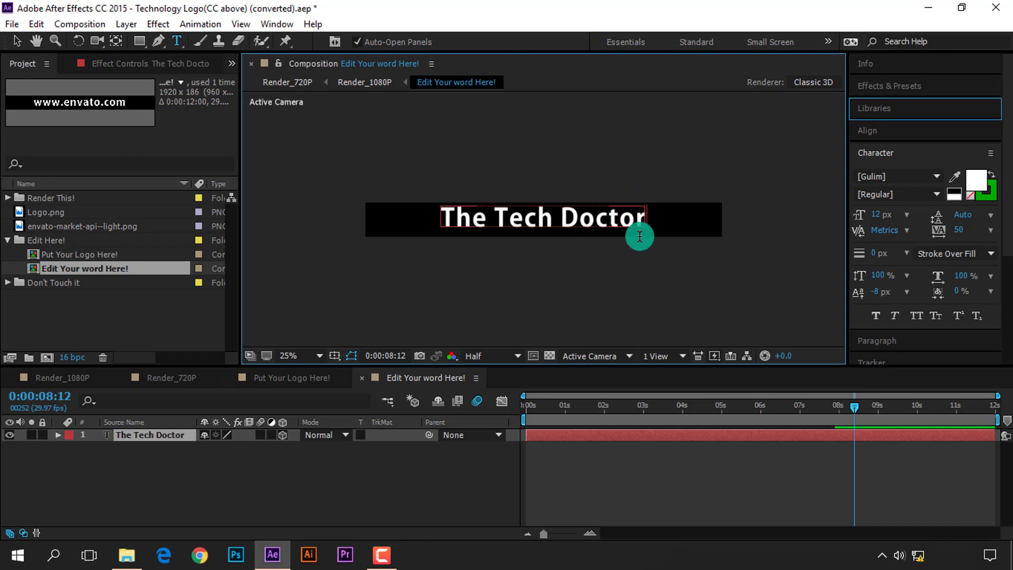
# Keep the text white, shrink it to 8 px, and preview it in Render_1080P.
pyautogui.moveTo(651, 223); pyautogui.dragTo(429, 226)
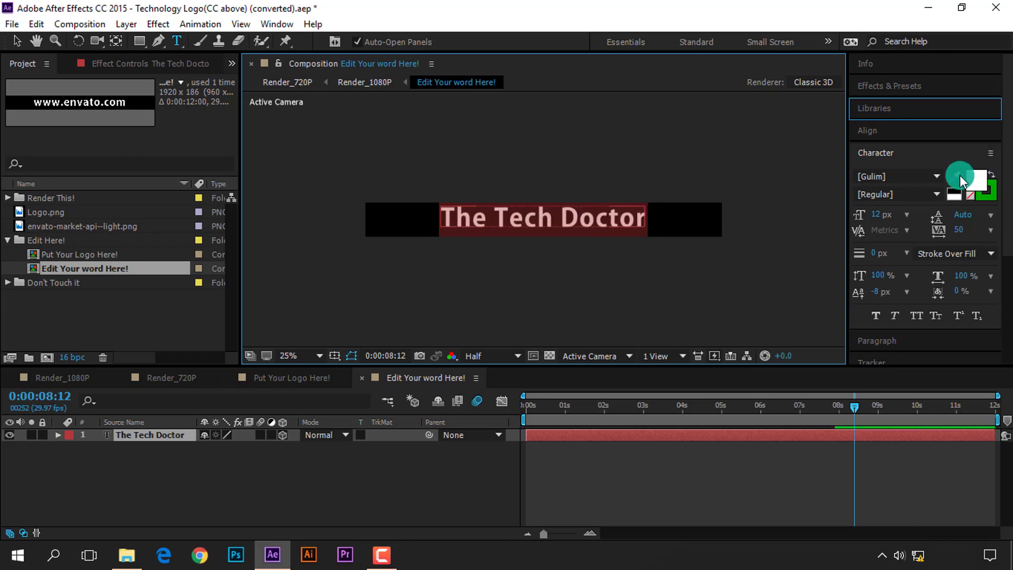
pyautogui.click(976, 179)
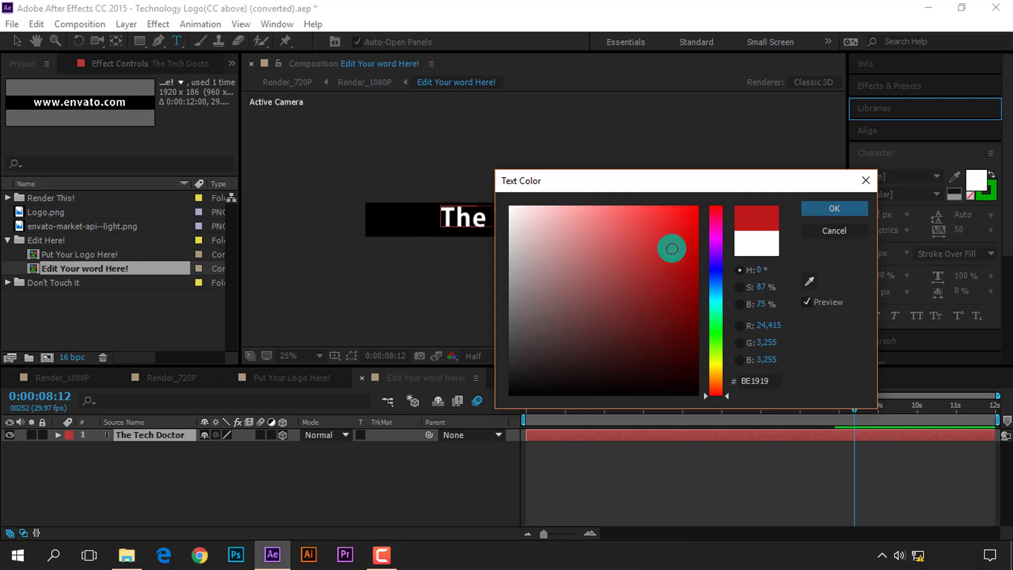
pyautogui.moveTo(671, 247); pyautogui.dragTo(630, 324)
pyautogui.click(834, 230)
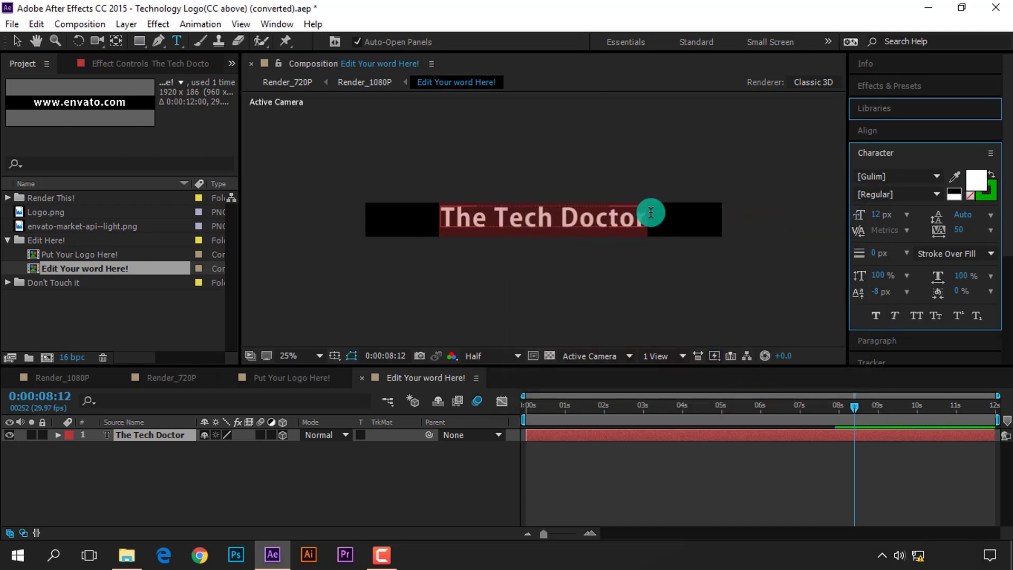
pyautogui.moveTo(651, 225); pyautogui.dragTo(438, 222)
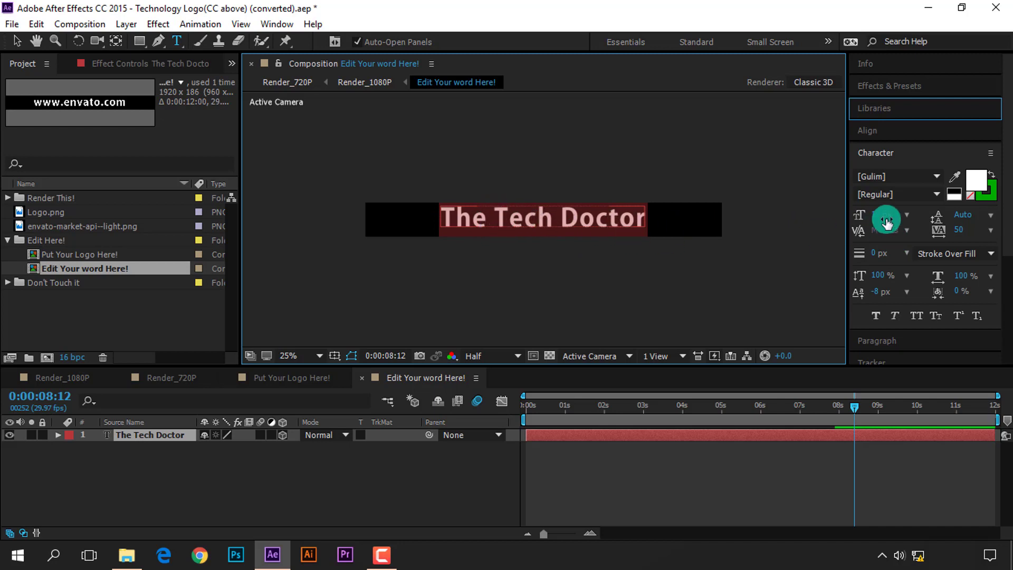
pyautogui.moveTo(877, 216); pyautogui.dragTo(872, 213)
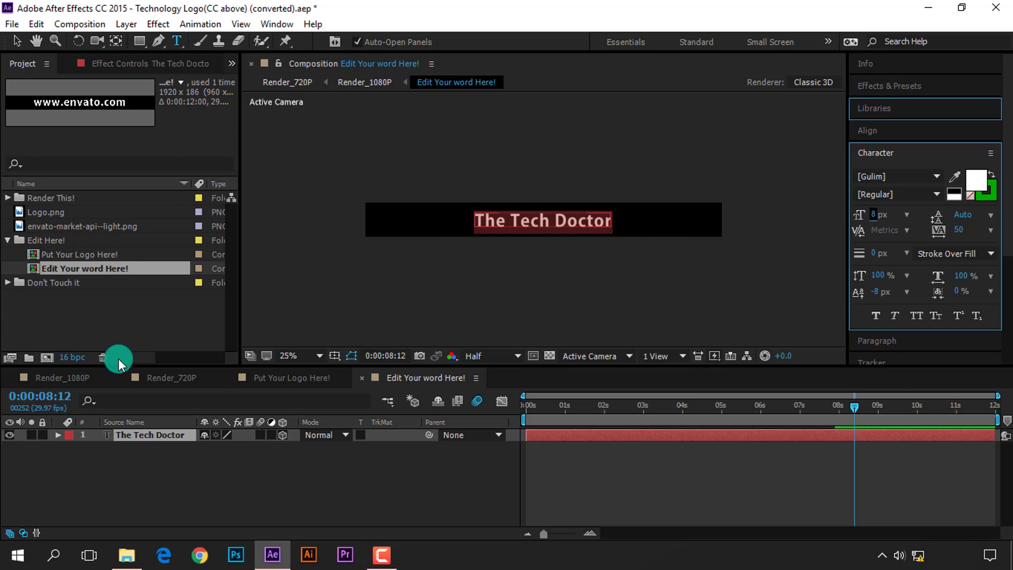
pyautogui.click(55, 378)
pyautogui.click(16, 396)
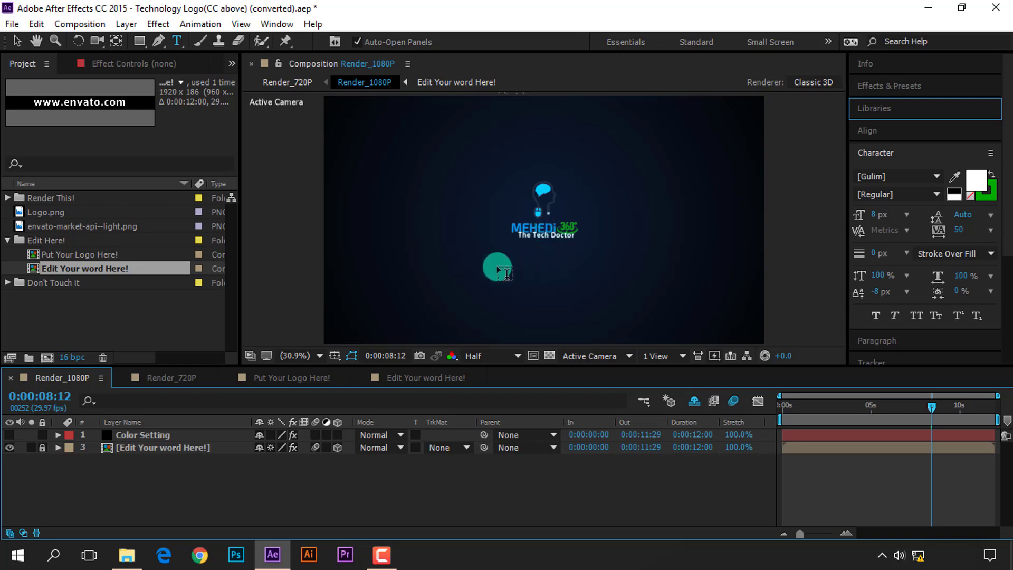
# With the Selection tool, drag The Tech Doctor text slightly lower and recheck it in Render_1080P.
pyautogui.click(401, 385)
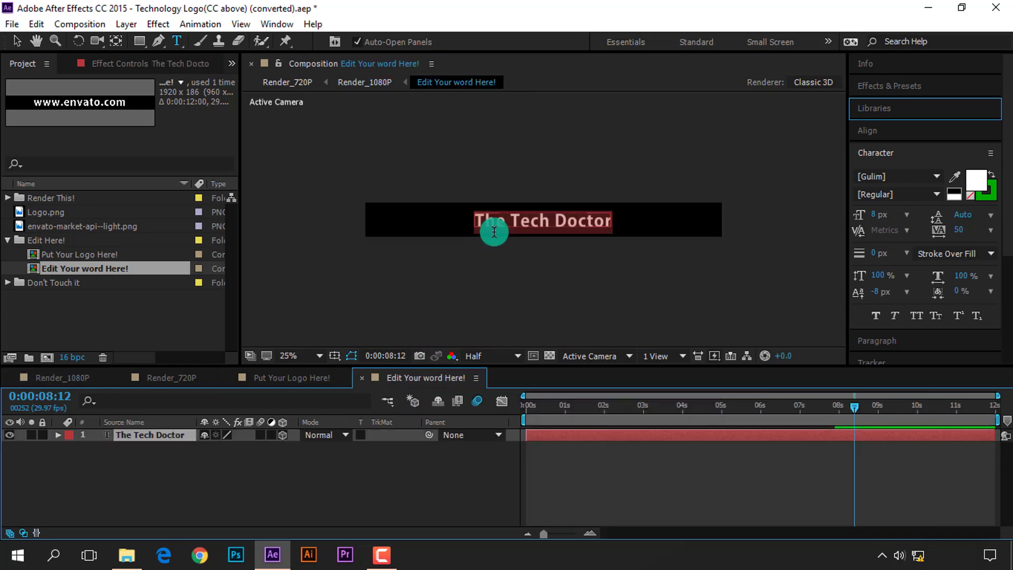
pyautogui.click(12, 48)
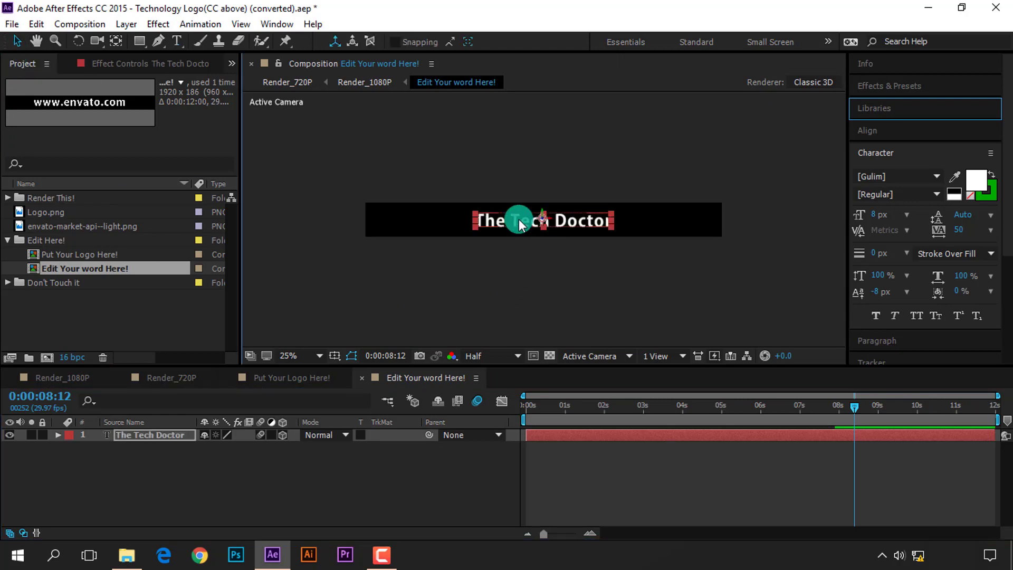
pyautogui.moveTo(519, 221); pyautogui.dragTo(520, 236)
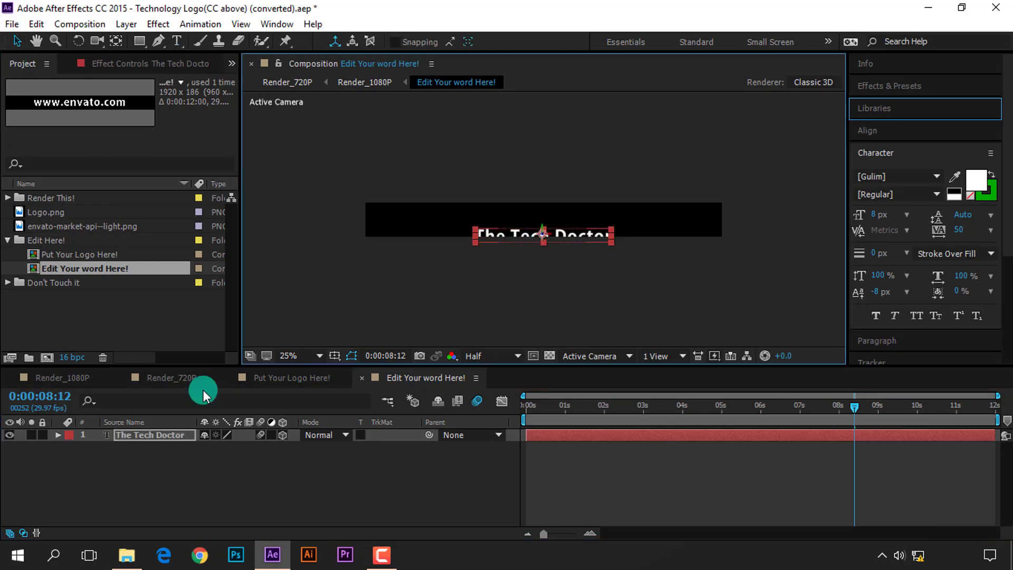
pyautogui.click(46, 381)
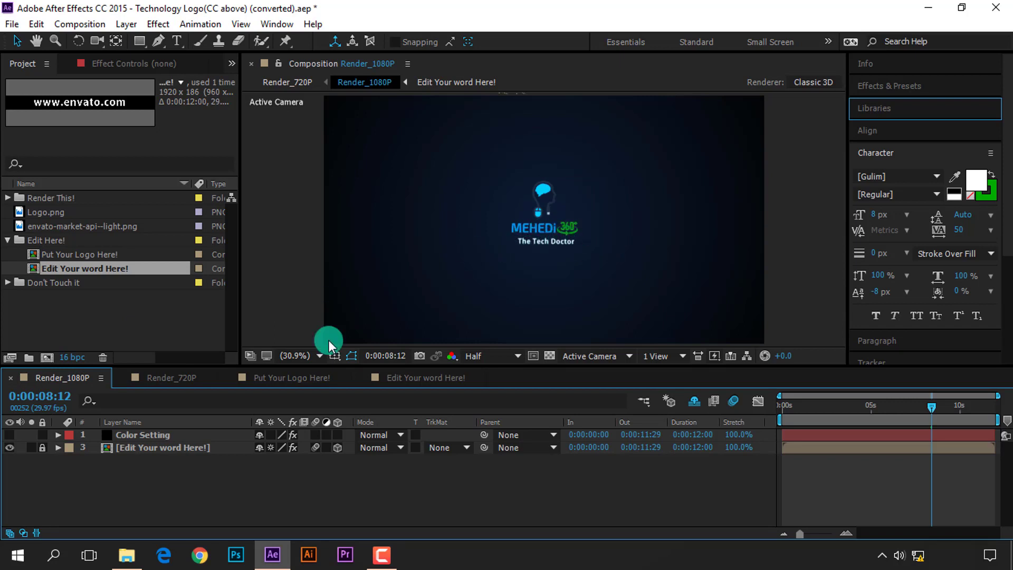
pyautogui.click(417, 378)
pyautogui.click(515, 240)
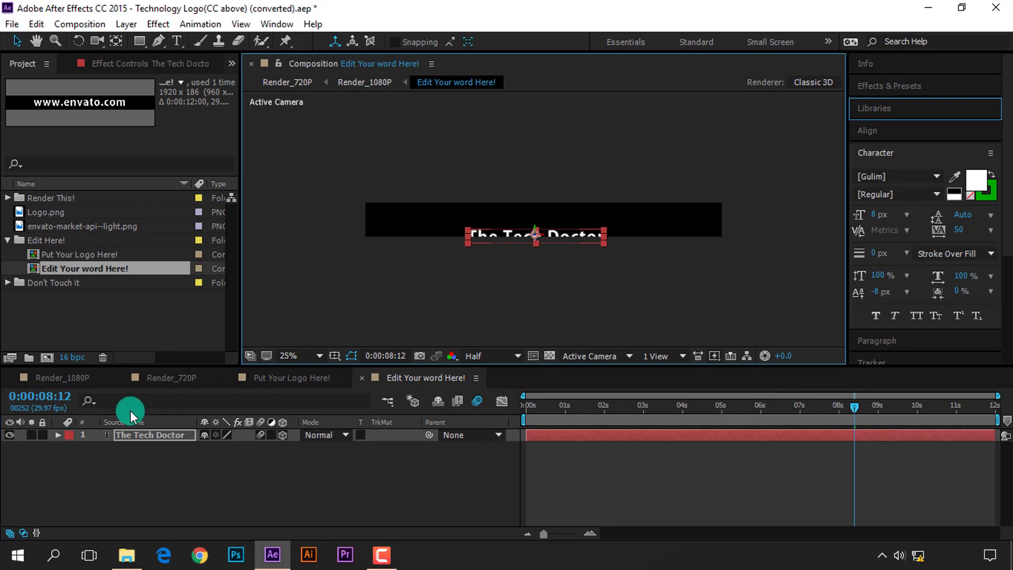
pyautogui.click(78, 379)
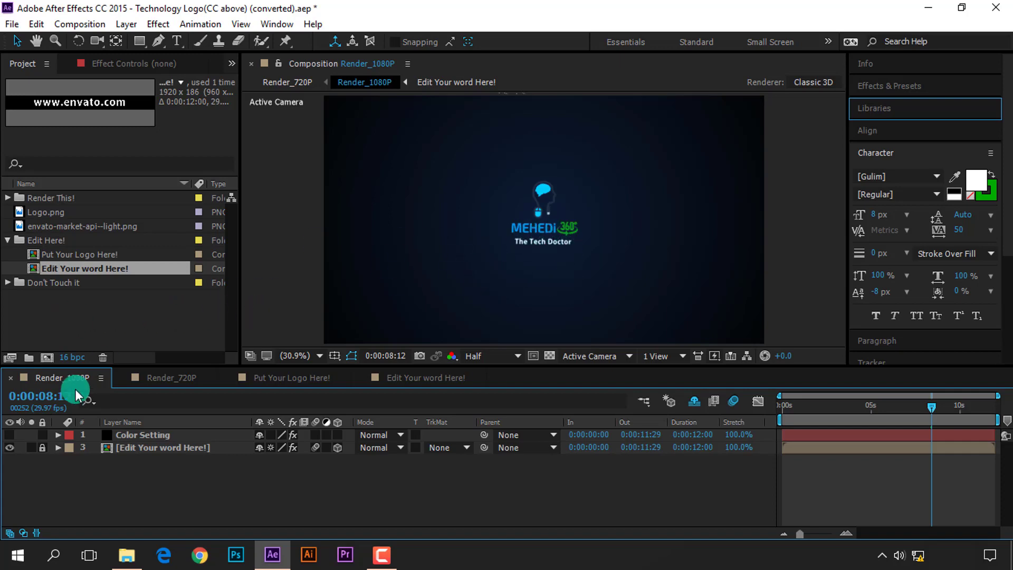
pyautogui.click(65, 315)
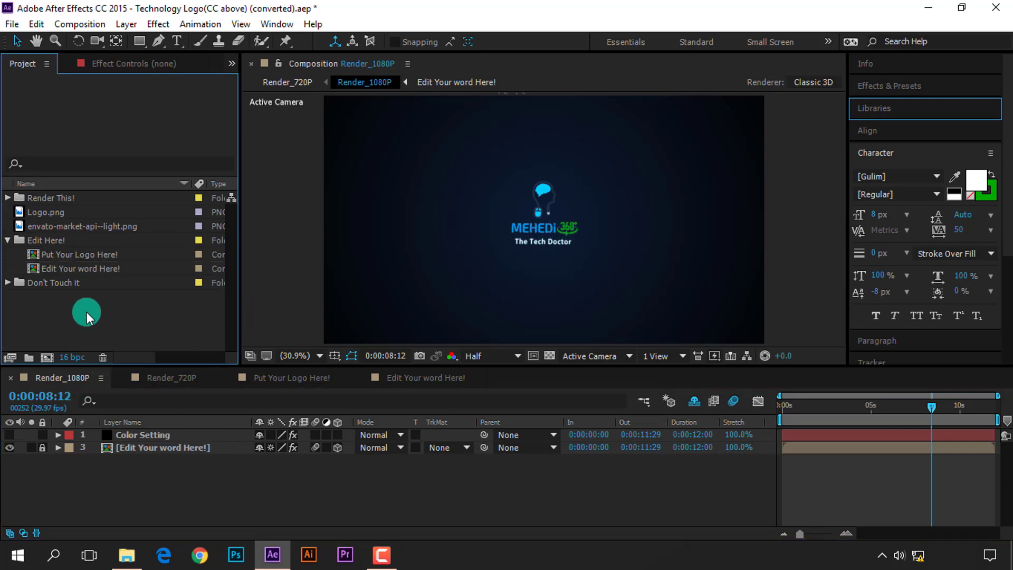
# Import Sound Fx.wma from the Technology Logo folder into the project.
pyautogui.doubleClick(87, 317)
pyautogui.doubleClick(335, 174)
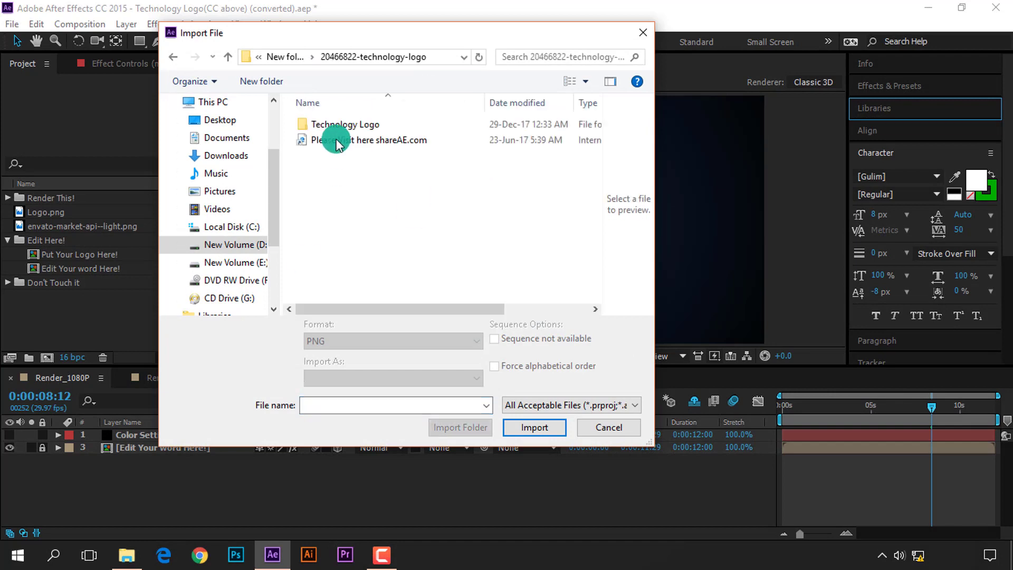
pyautogui.click(338, 132)
pyautogui.doubleClick(337, 126)
pyautogui.click(338, 155)
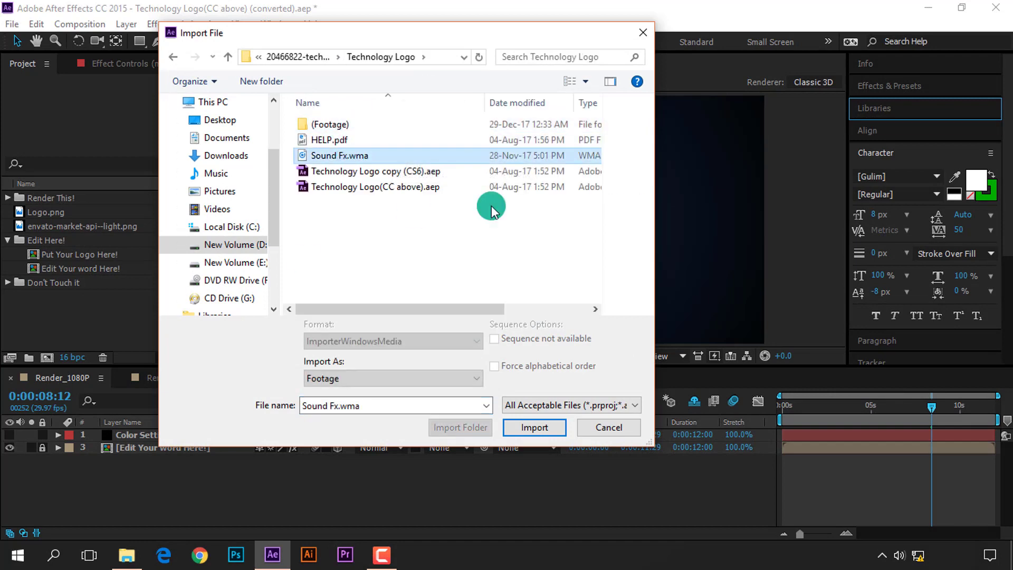
pyautogui.click(529, 427)
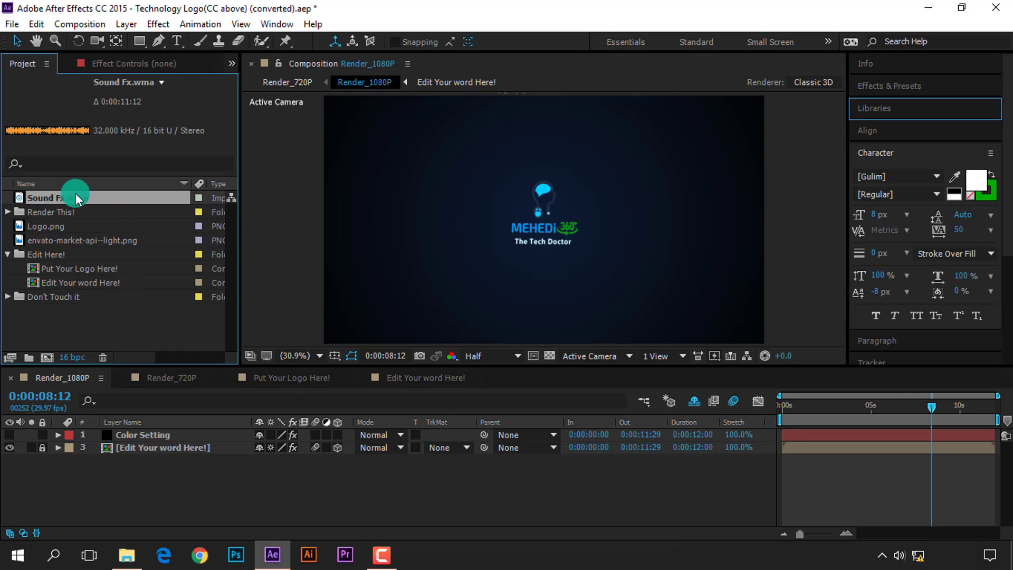
# Drag Sound Fx.wma into the Render_1080P timeline as an audio layer.
pyautogui.moveTo(82, 199)
pyautogui.mouseDown()
pyautogui.moveTo(79, 291)
pyautogui.moveTo(142, 483)
pyautogui.mouseUp()
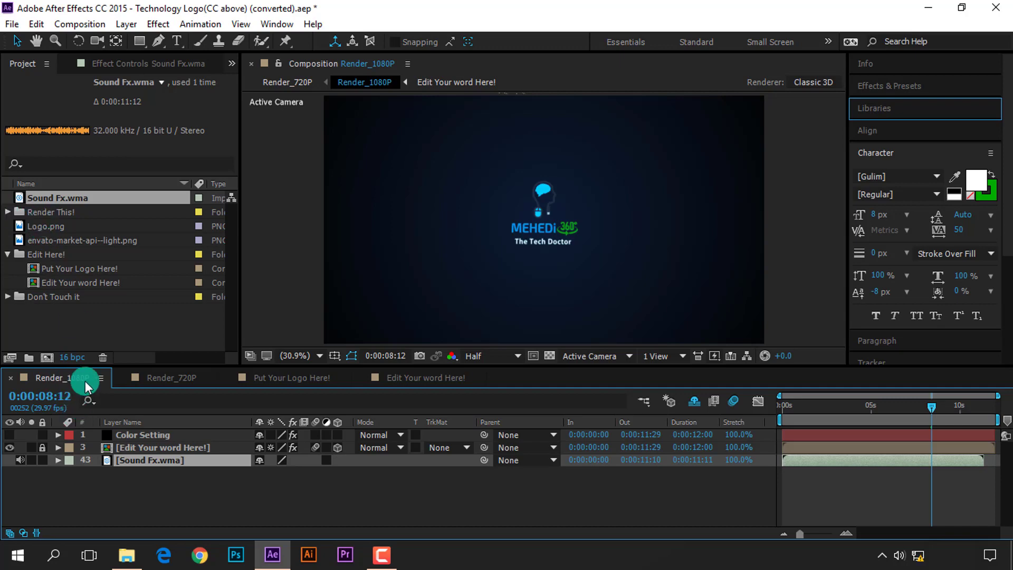
pyautogui.click(185, 372)
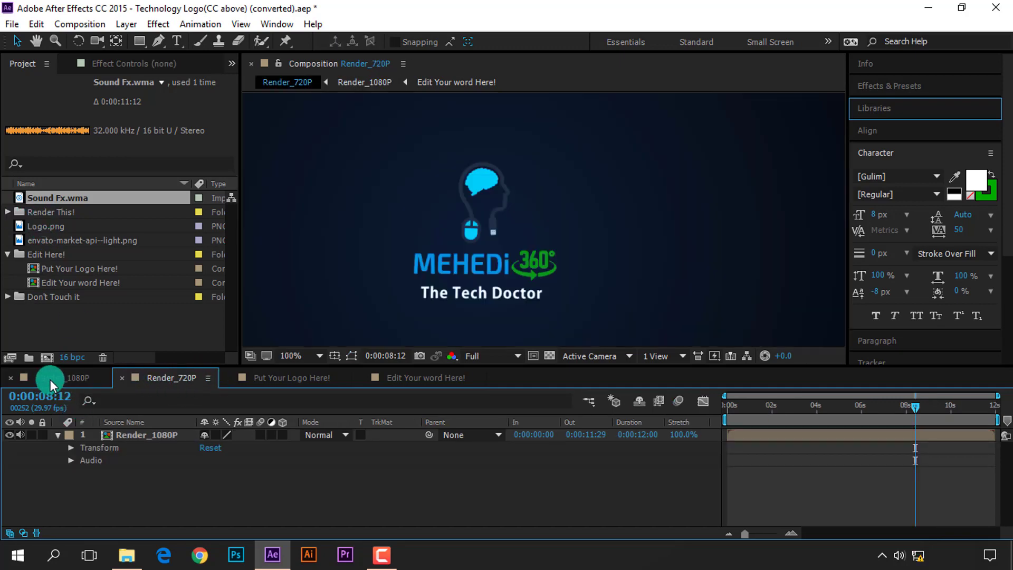
pyautogui.click(53, 381)
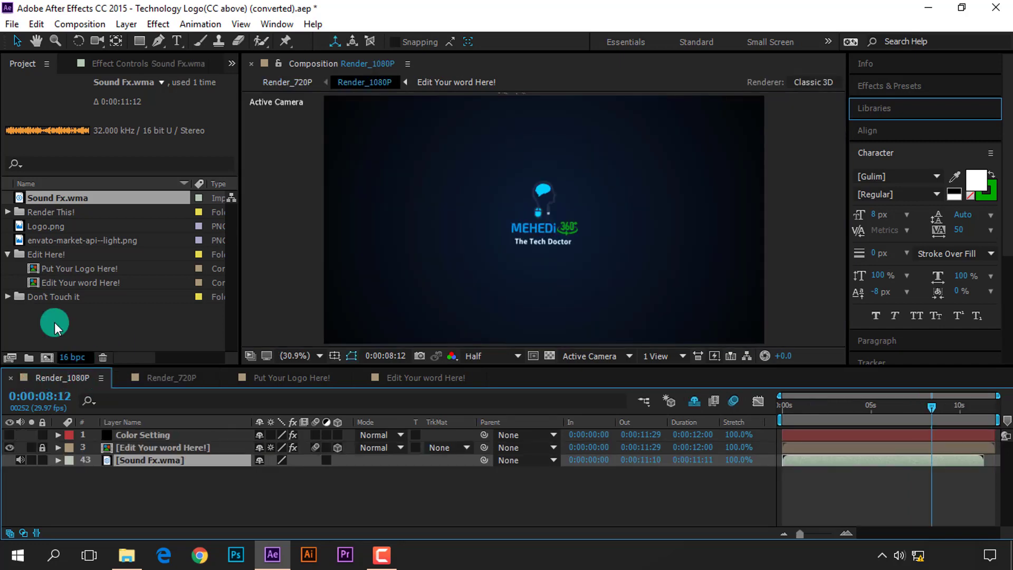
pyautogui.click(11, 24)
# Add Render_1080P to the Render Queue with Best quality and Full resolution render settings.
pyautogui.moveTo(84, 242)
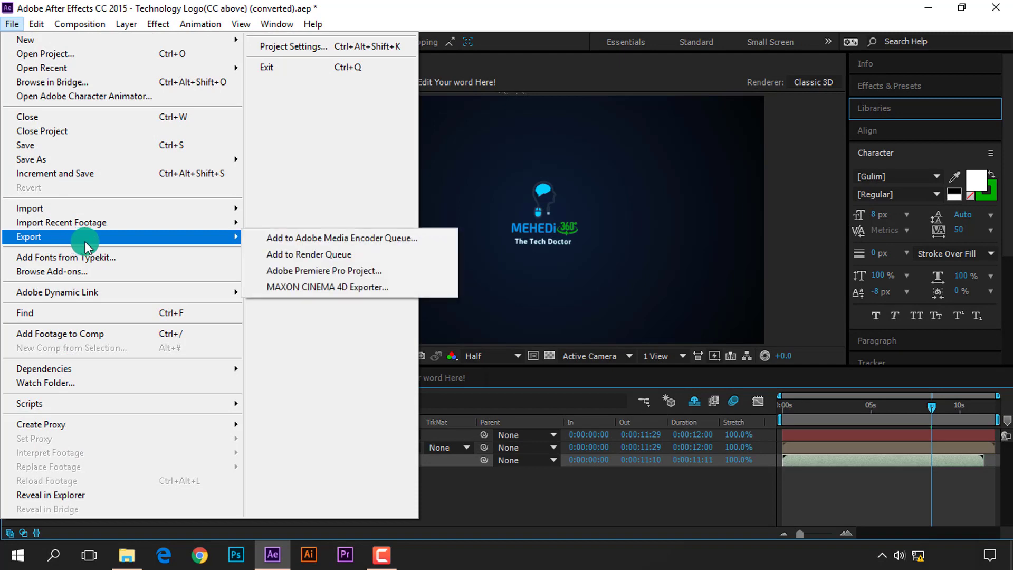
pyautogui.click(414, 257)
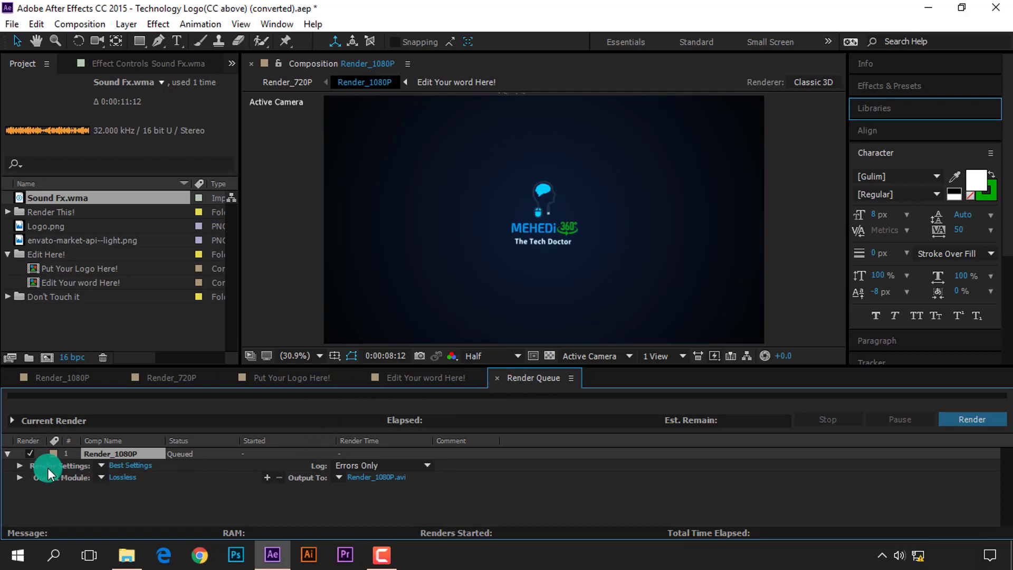
pyautogui.click(127, 465)
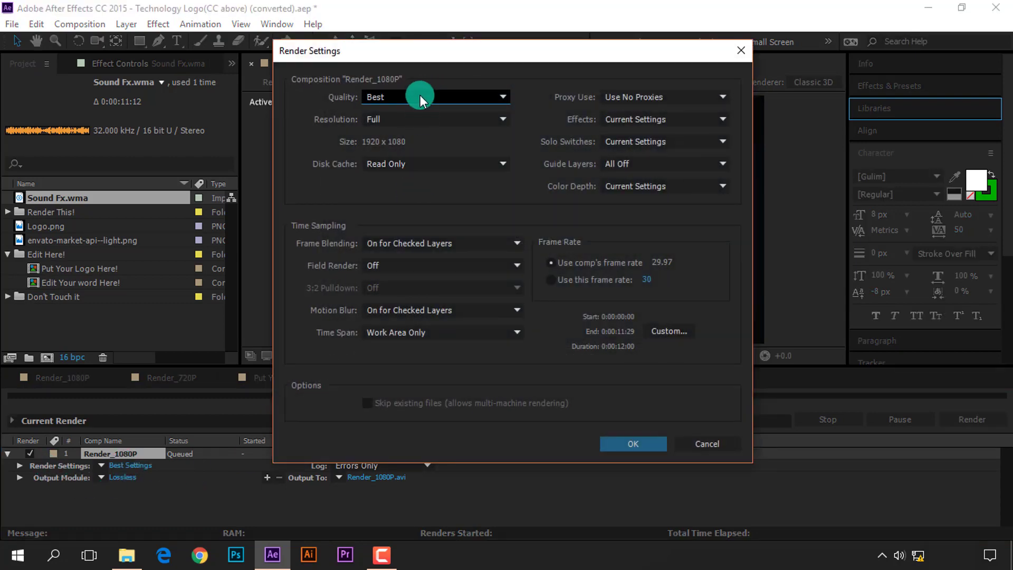
pyautogui.click(395, 97)
pyautogui.click(401, 132)
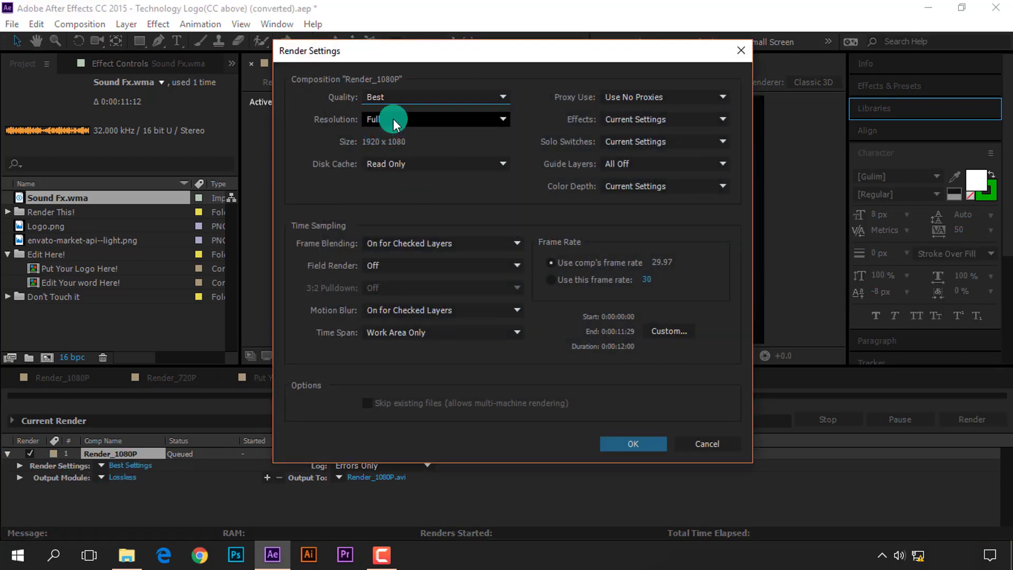
pyautogui.click(411, 121)
pyautogui.click(402, 157)
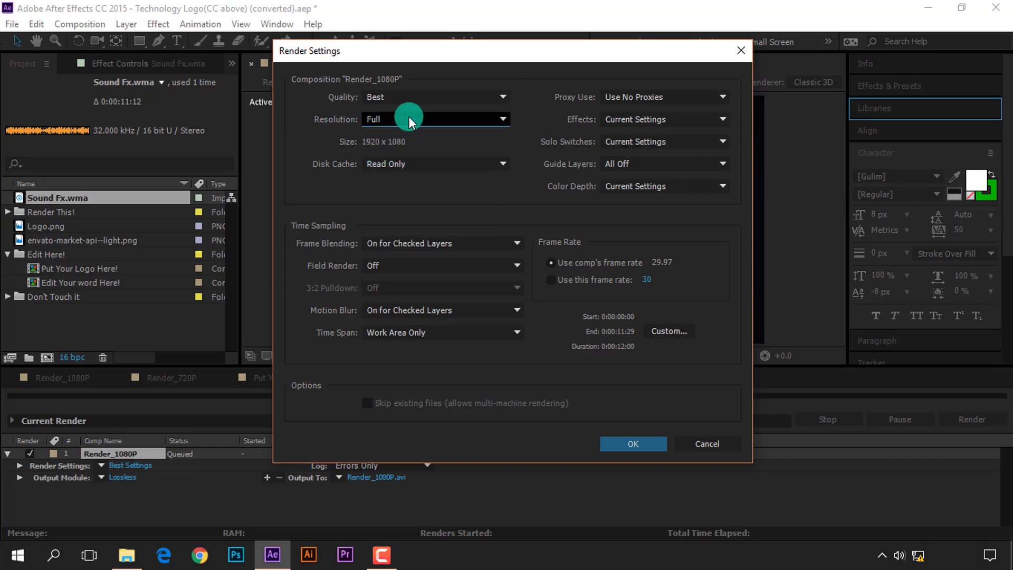
pyautogui.click(620, 445)
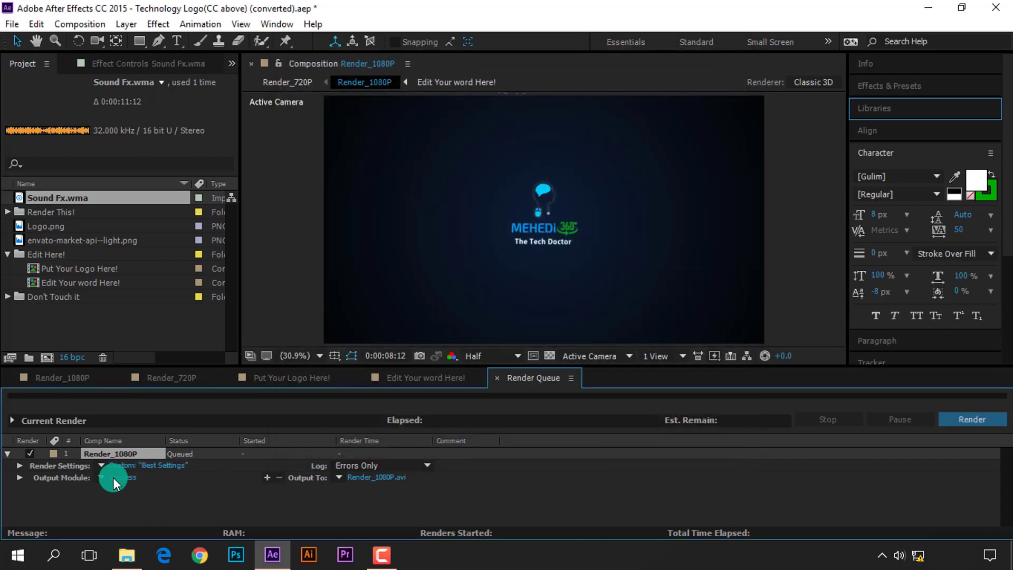
# Set the Render_1080P output module to QuickTime format with the H.264 video codec.
pyautogui.click(115, 476)
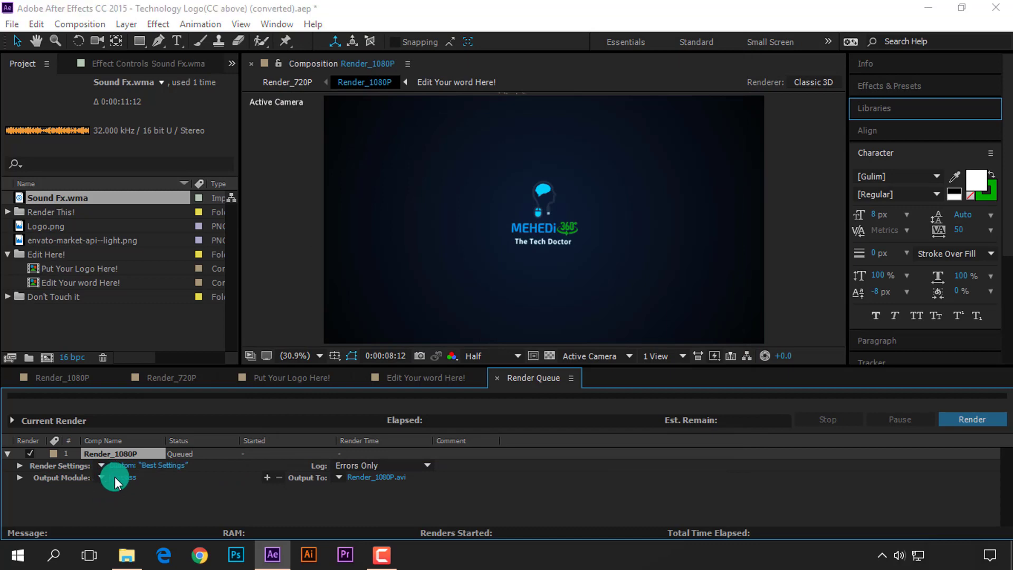
pyautogui.click(465, 93)
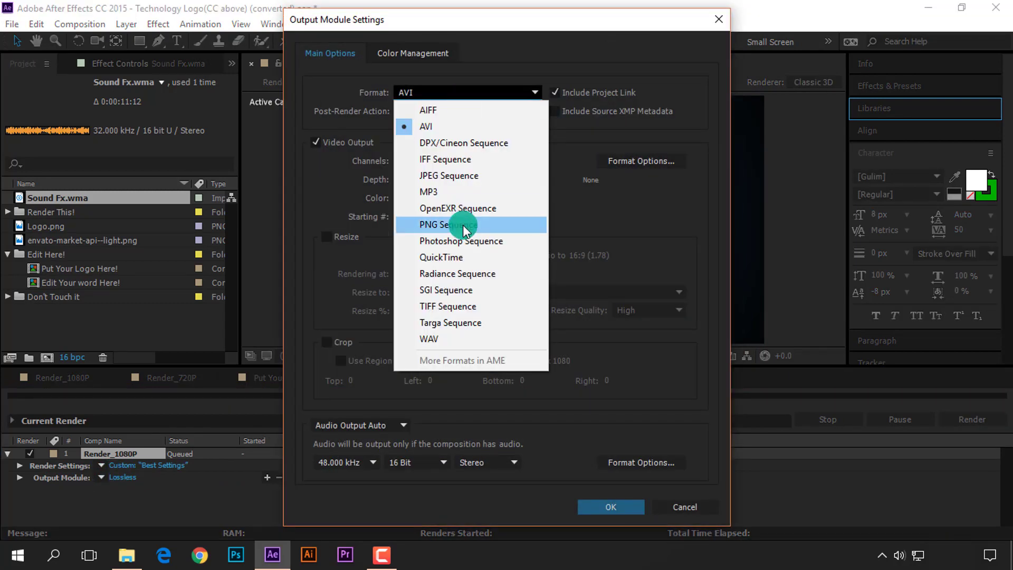
pyautogui.click(441, 255)
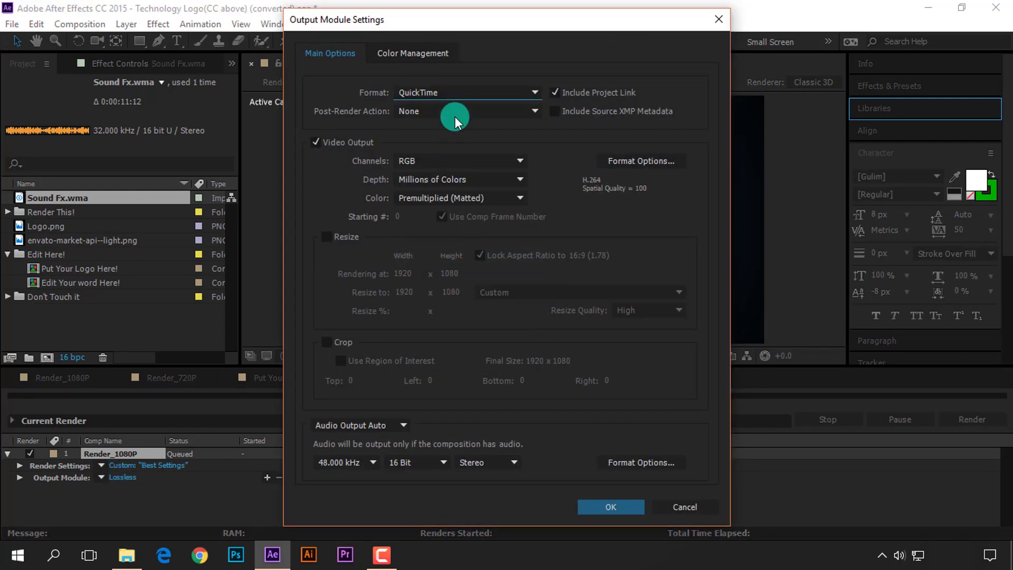
pyautogui.click(641, 170)
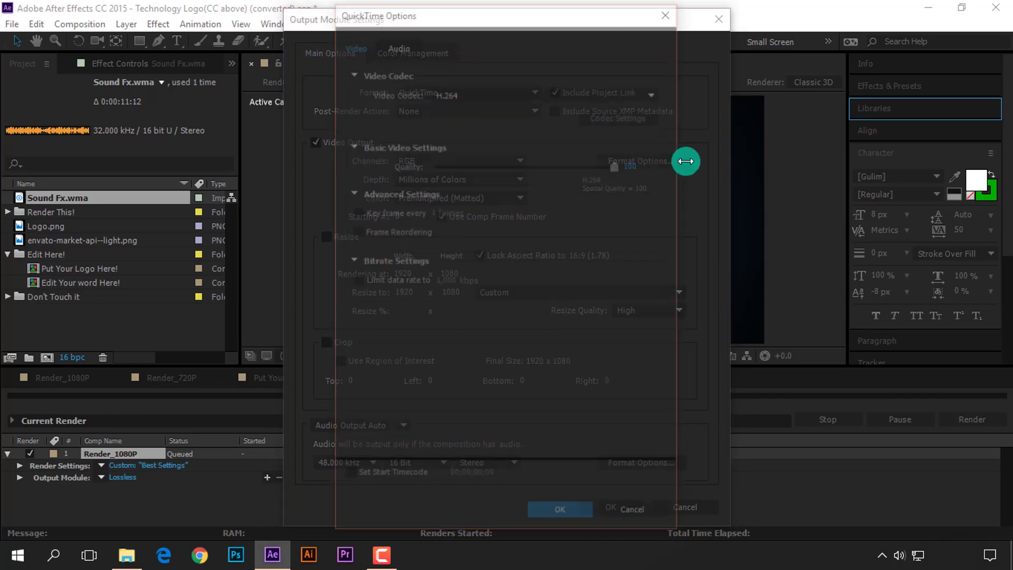
pyautogui.click(478, 94)
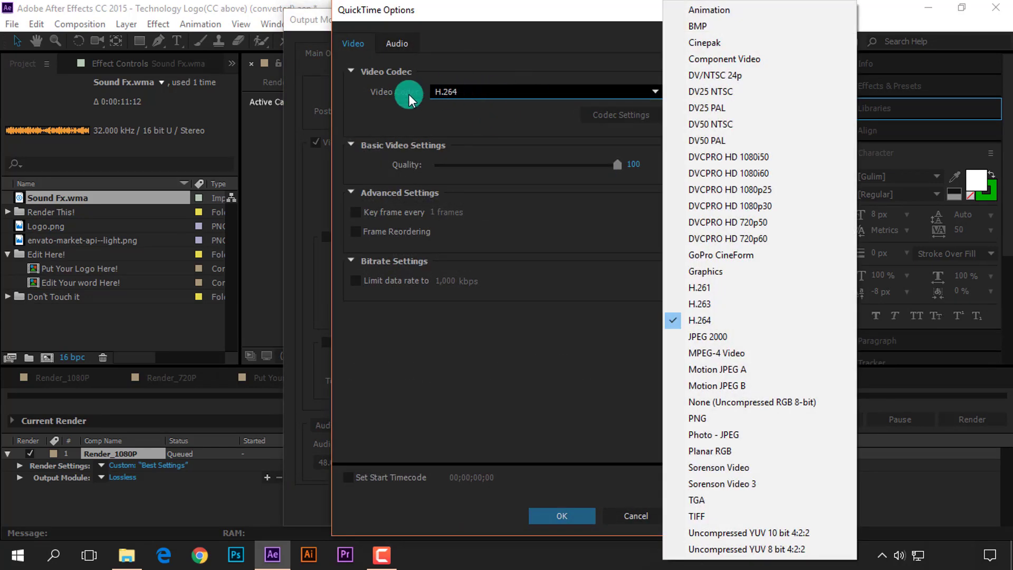
pyautogui.click(721, 322)
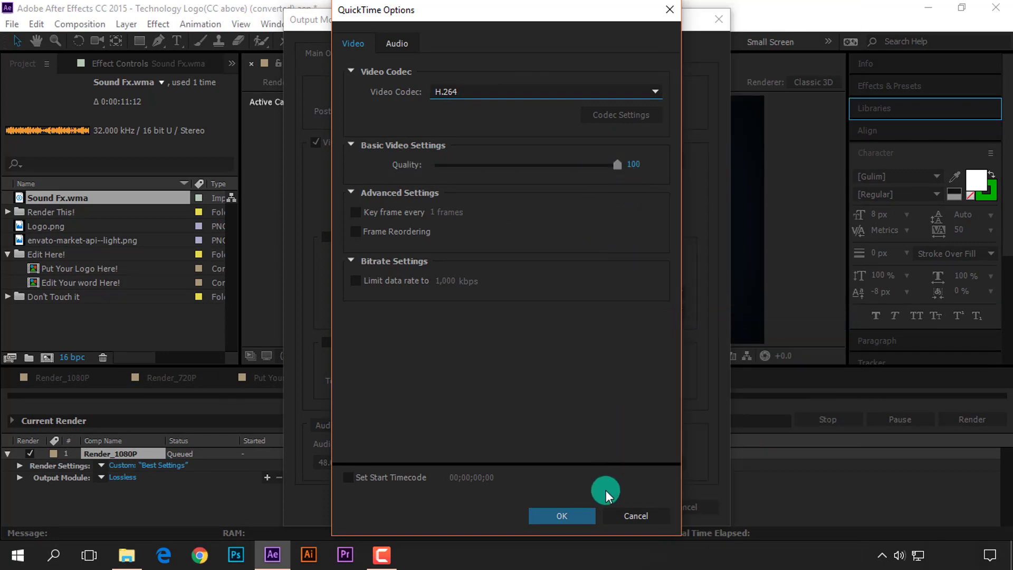
pyautogui.click(567, 516)
pyautogui.click(628, 508)
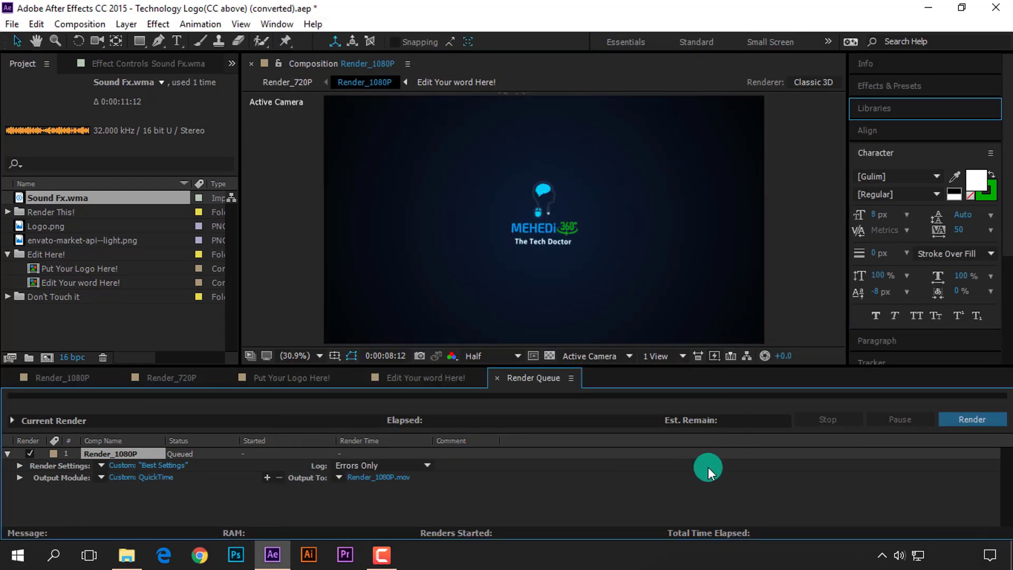